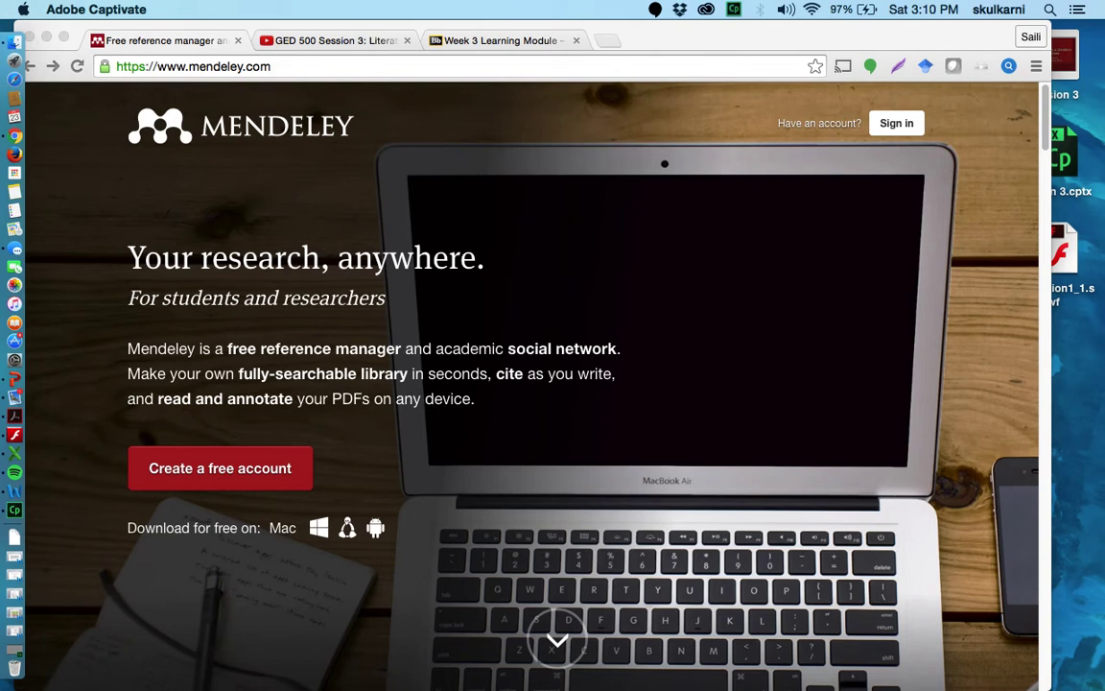
Fill in the Mendeley sign-up form with the e-mail address and first name and continue to the profile form.
key(super+r)
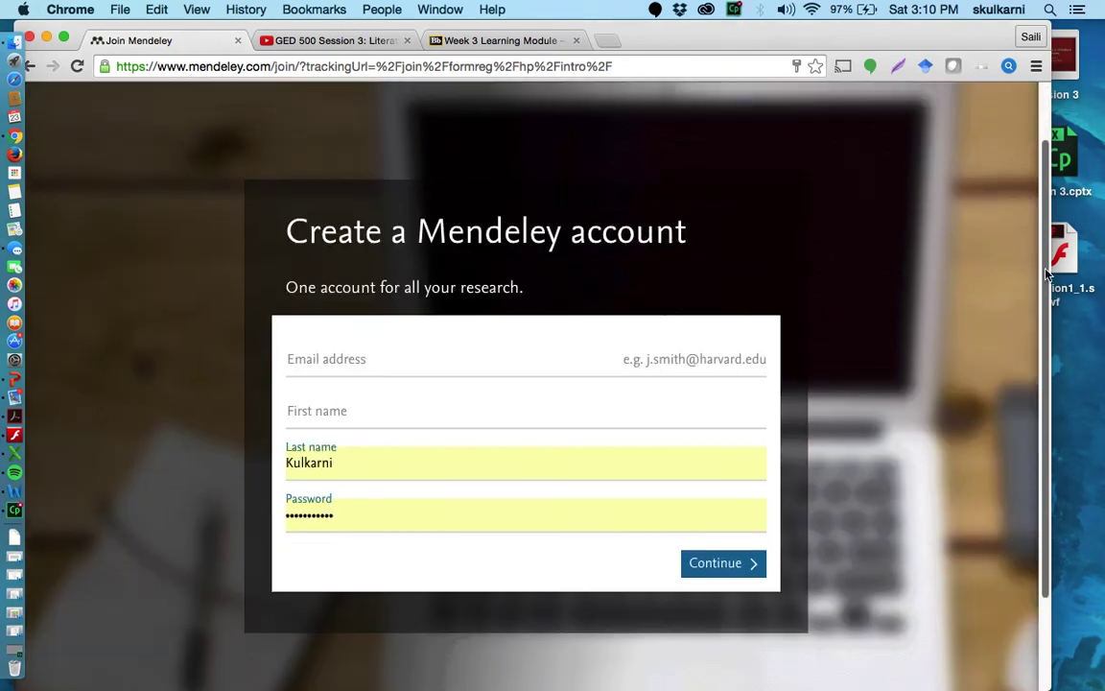
scroll(527, 384, down, 3)
click(526, 351)
text(sm)
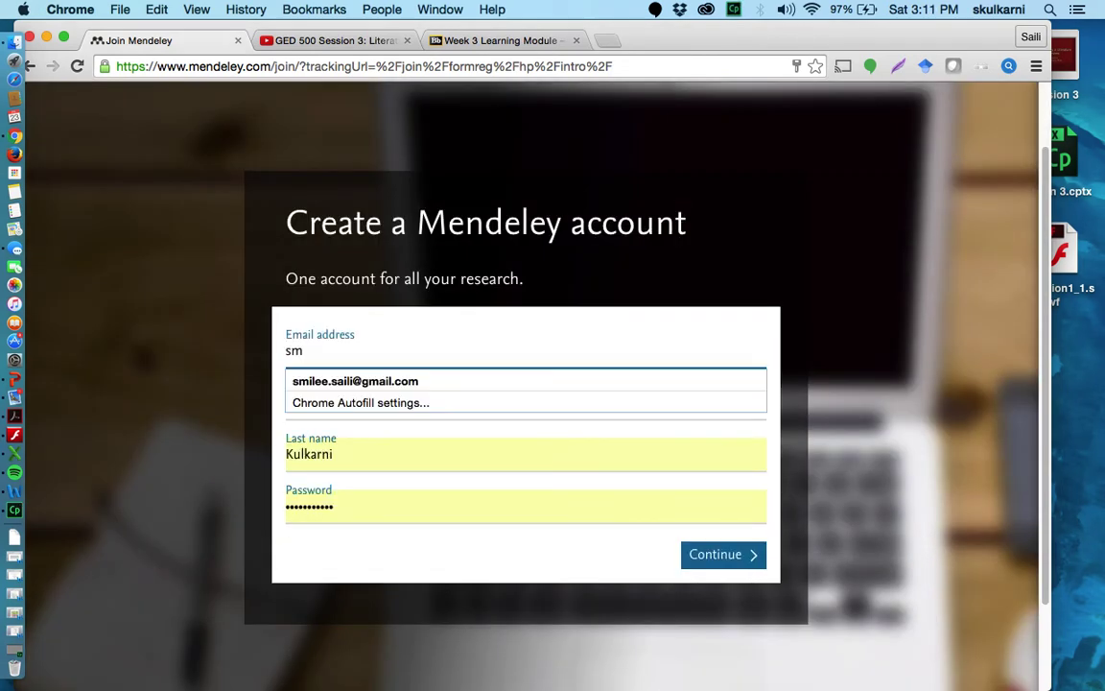
key(Return)
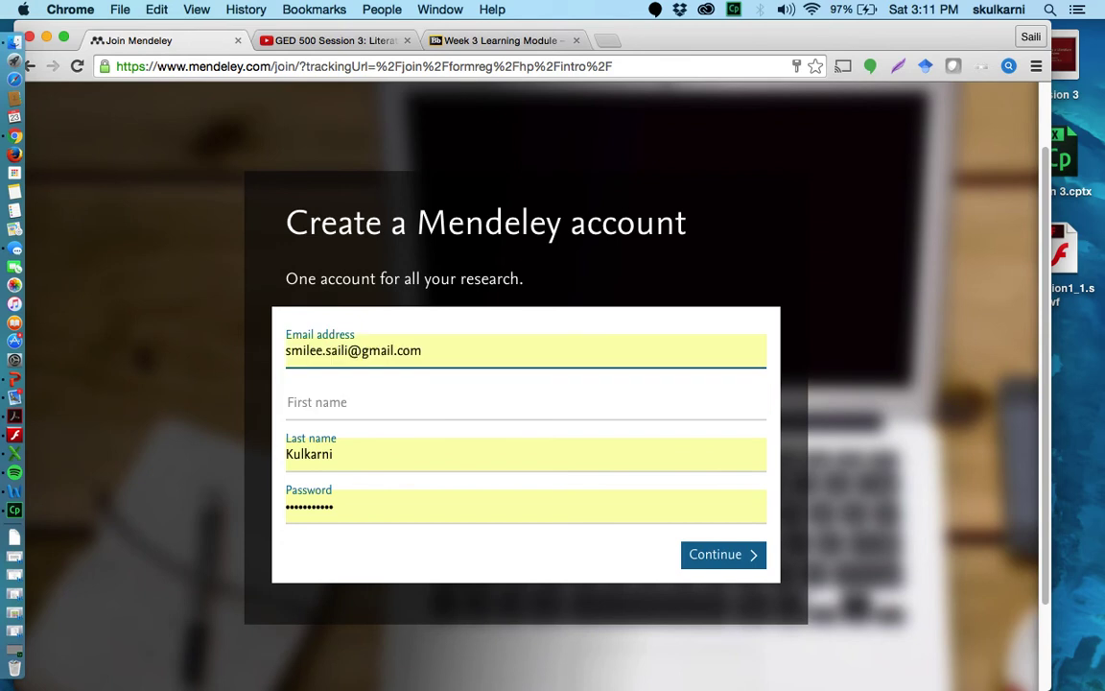
click(526, 403)
text(Saili)
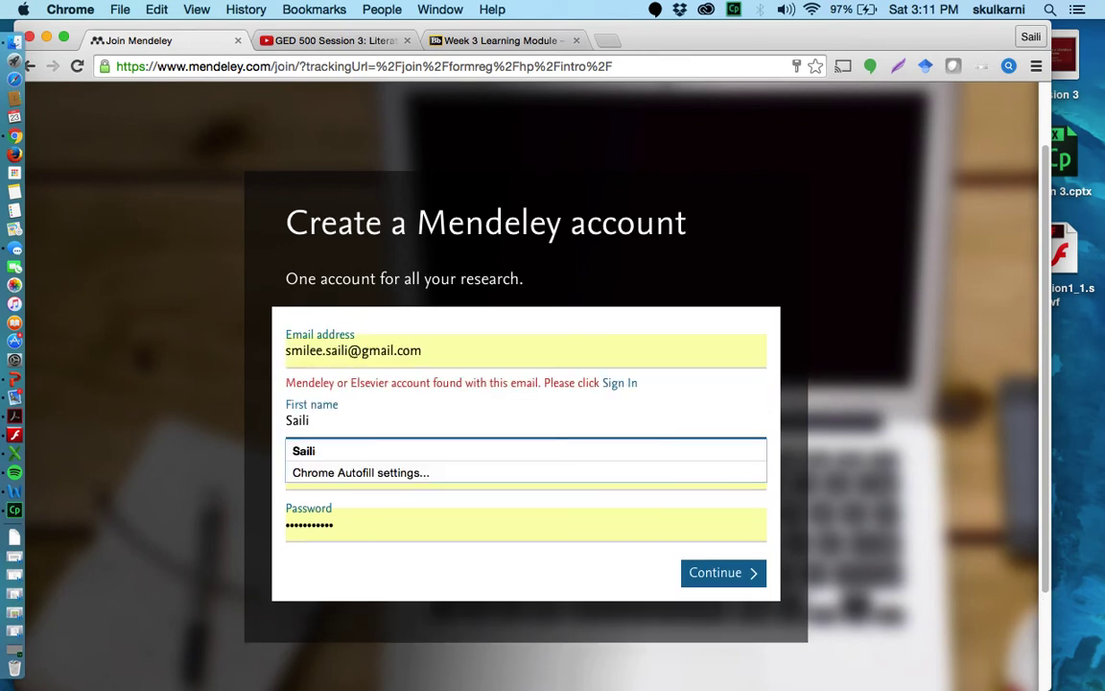
key(Return)
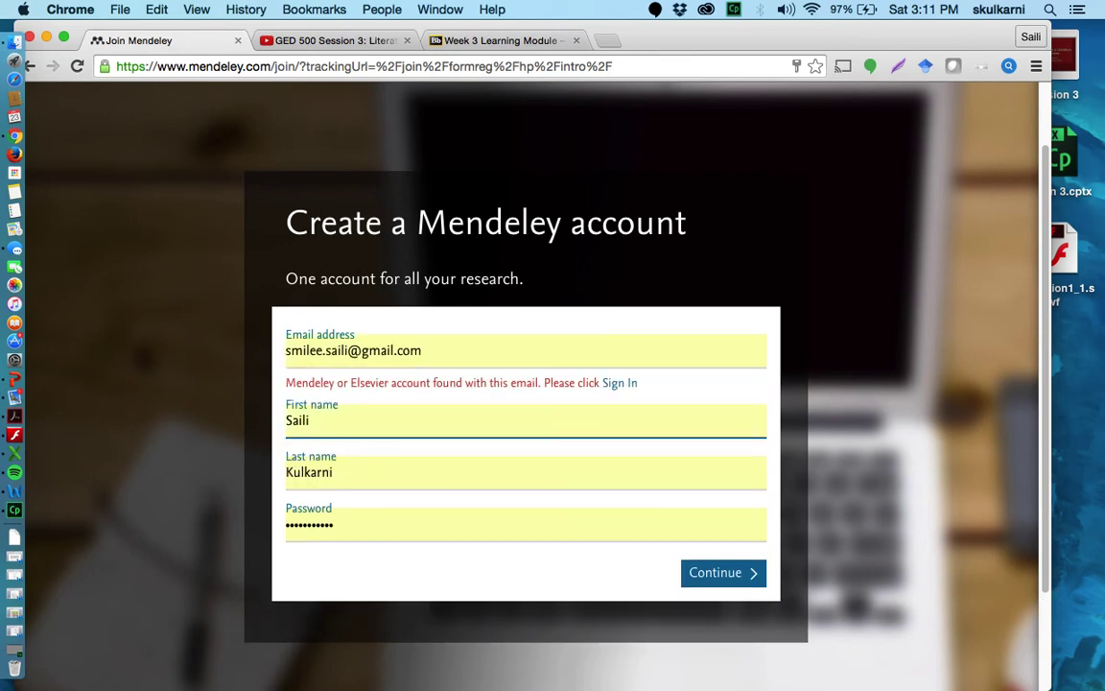
key(Return)
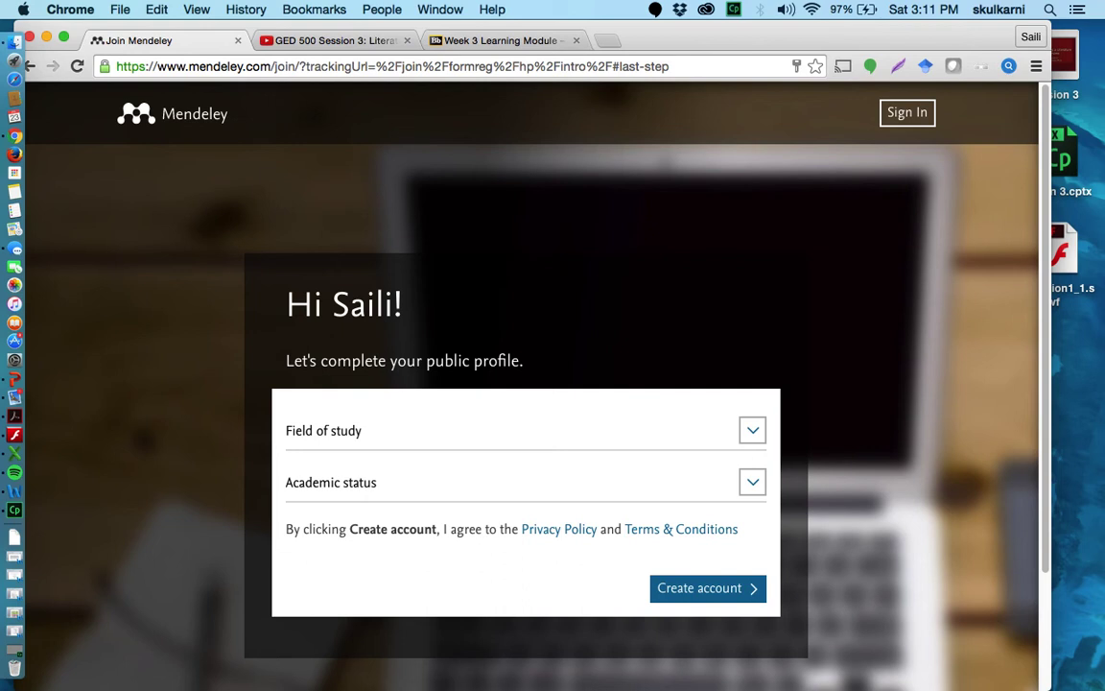
Choose Social Sciences as the field of study and Student > Master as the academic status, and return to the sign-up form.
click(518, 431)
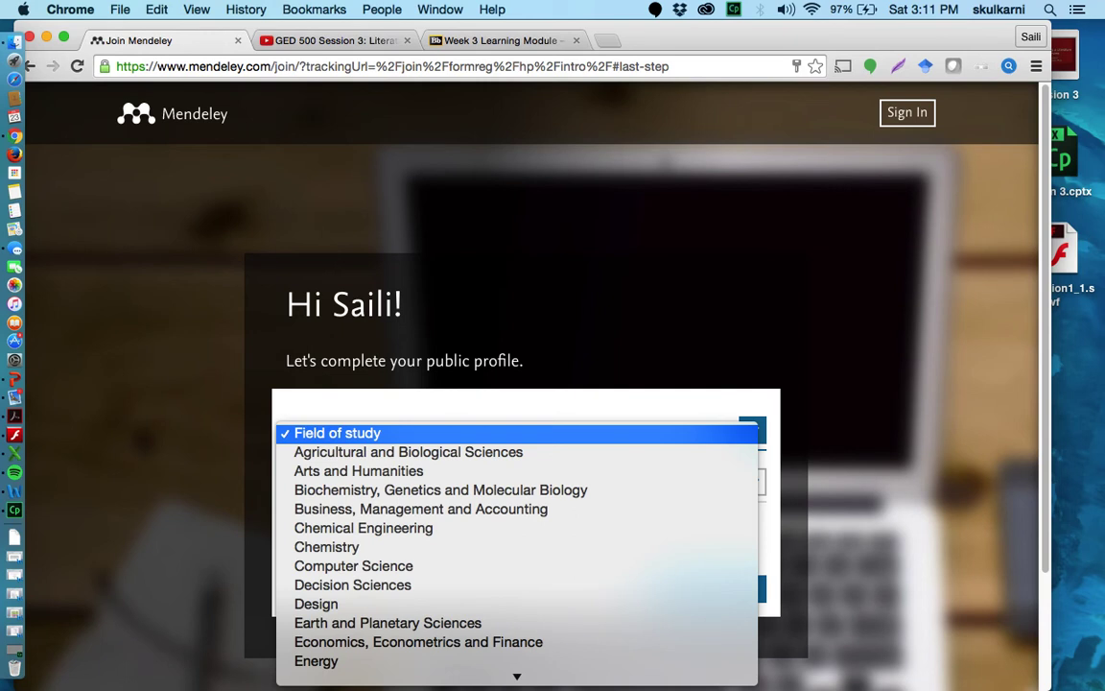
scroll(516, 662, down, 10)
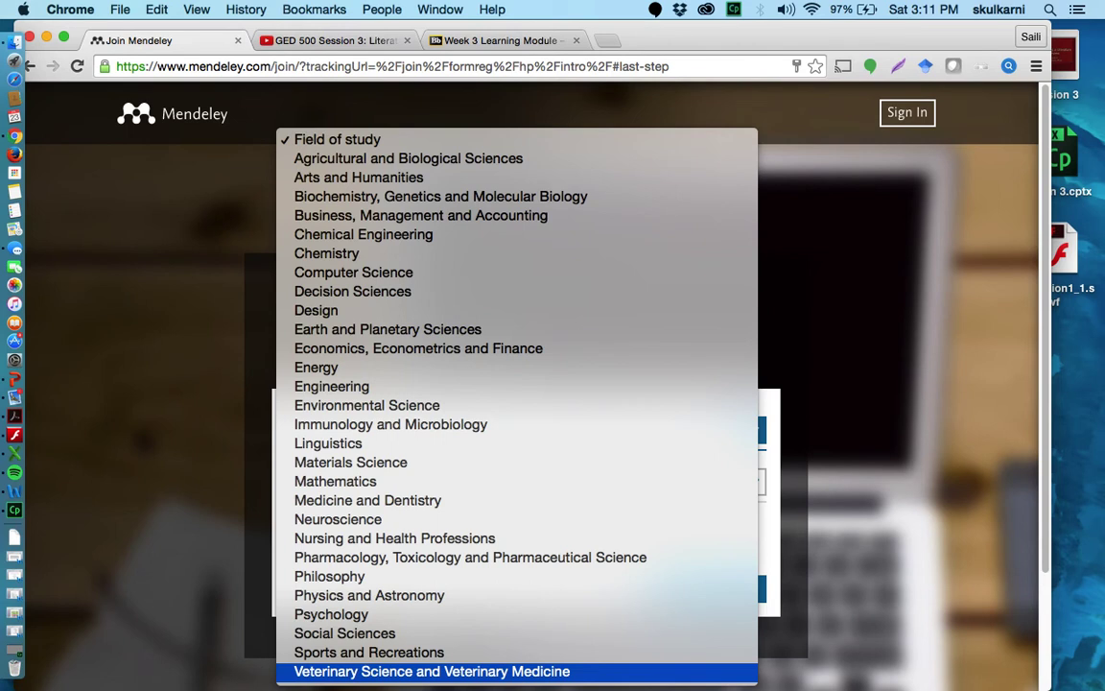
click(344, 634)
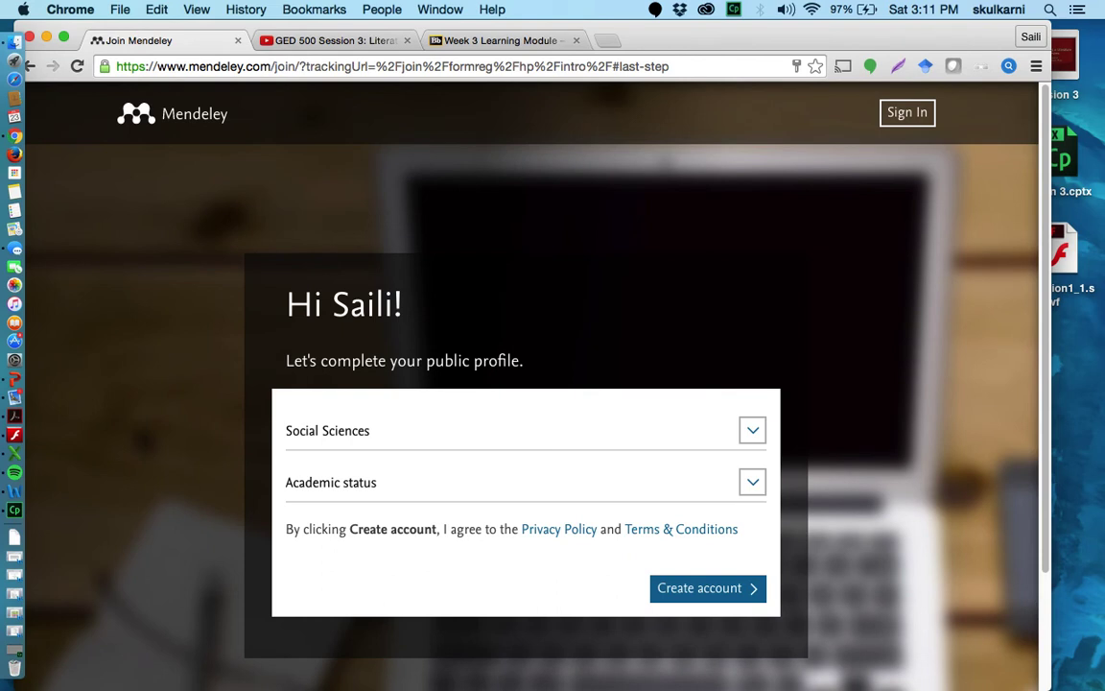
click(518, 482)
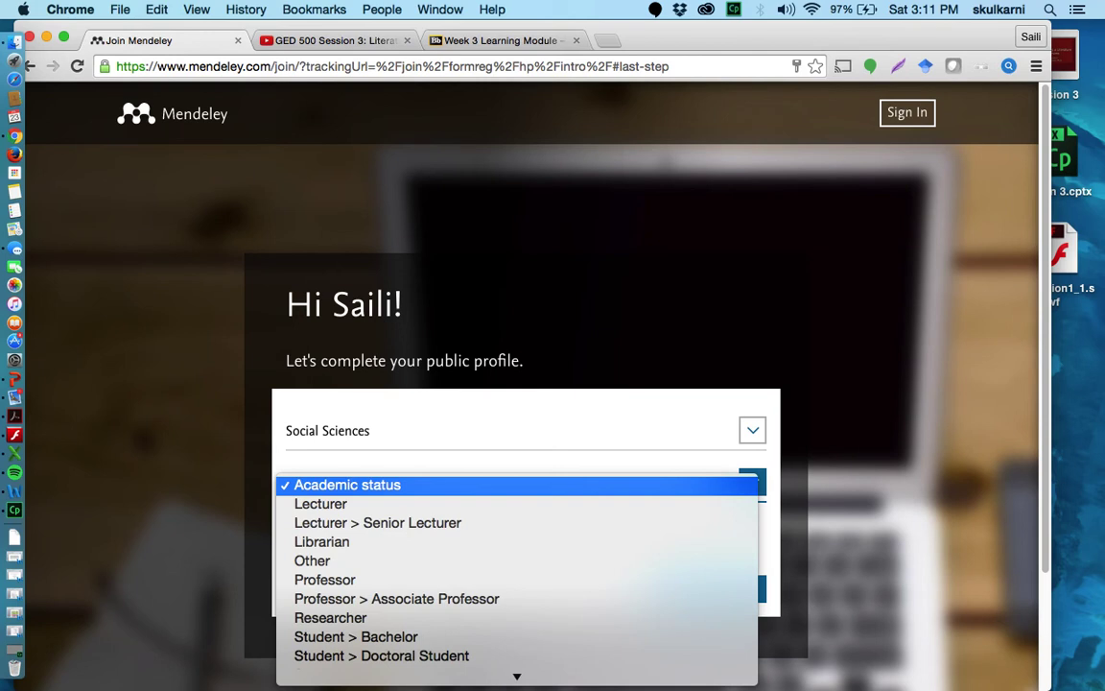
key(Return)
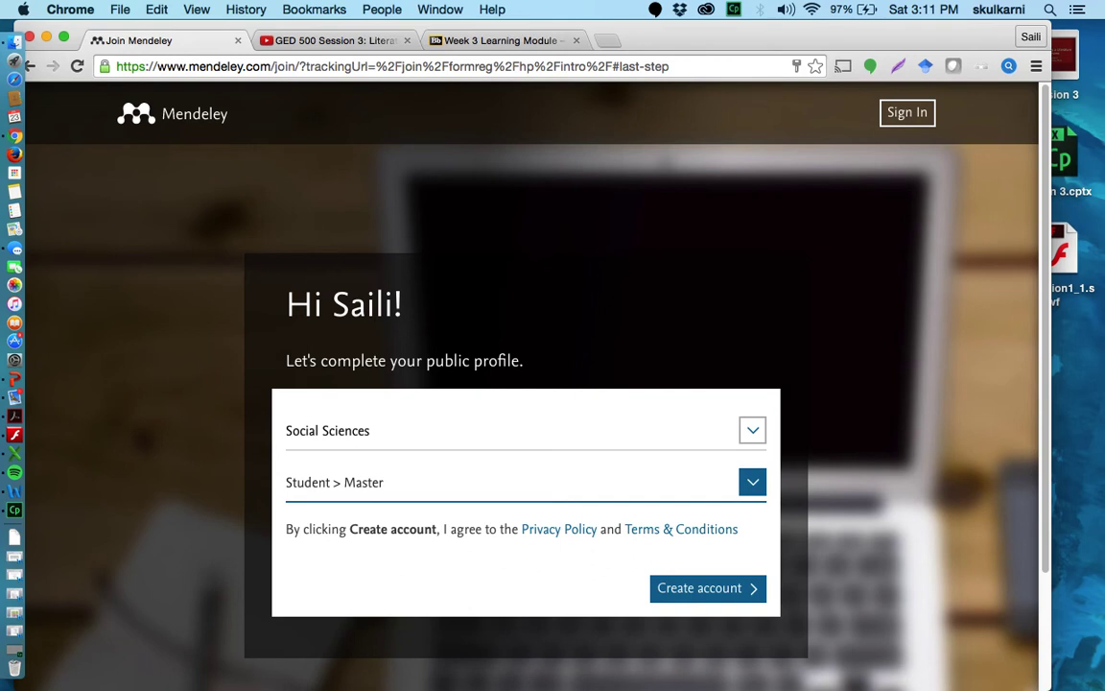
key(super+bracketleft)
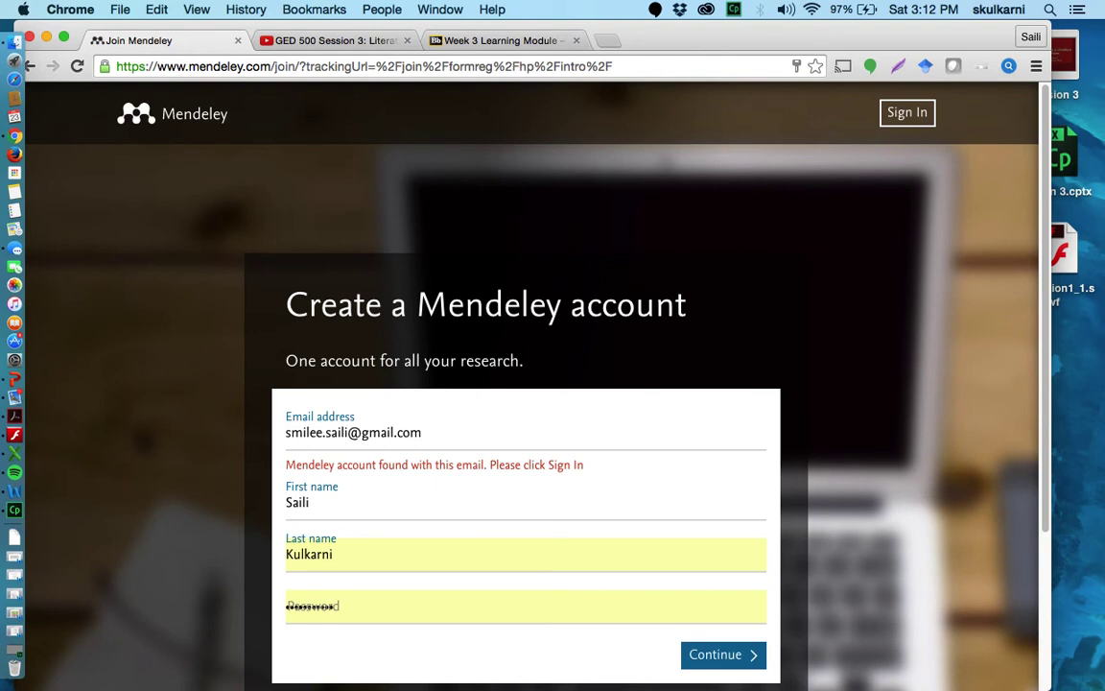
Launch Mendeley Desktop and dismiss the Microsoft Word plugin notice.
key(F4)
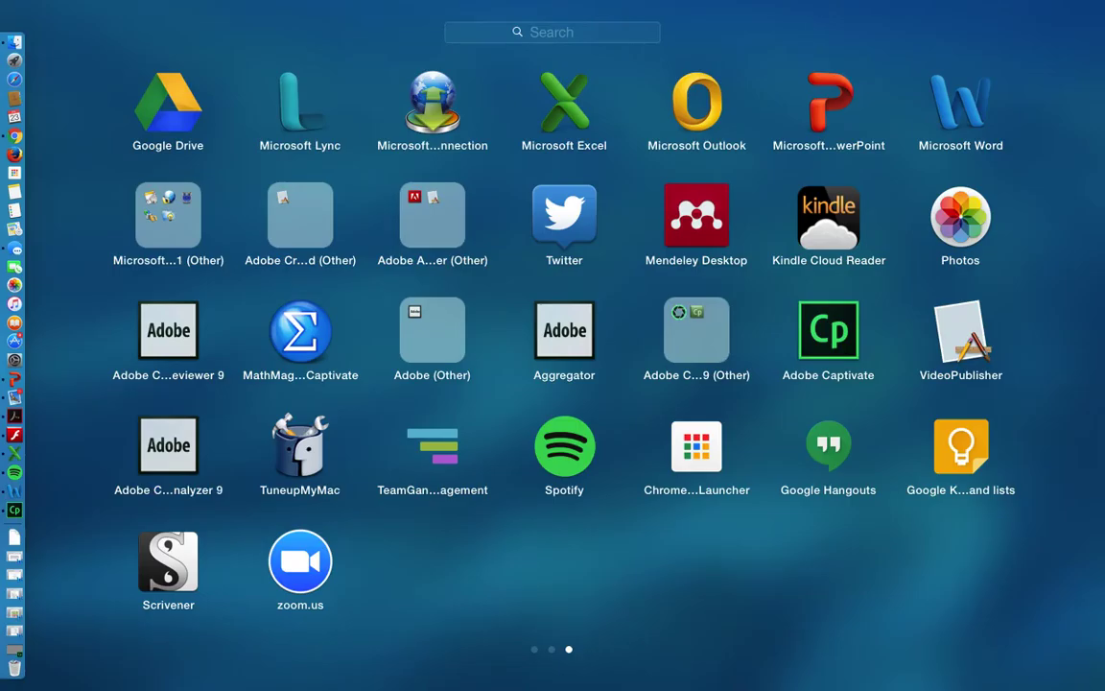
click(696, 216)
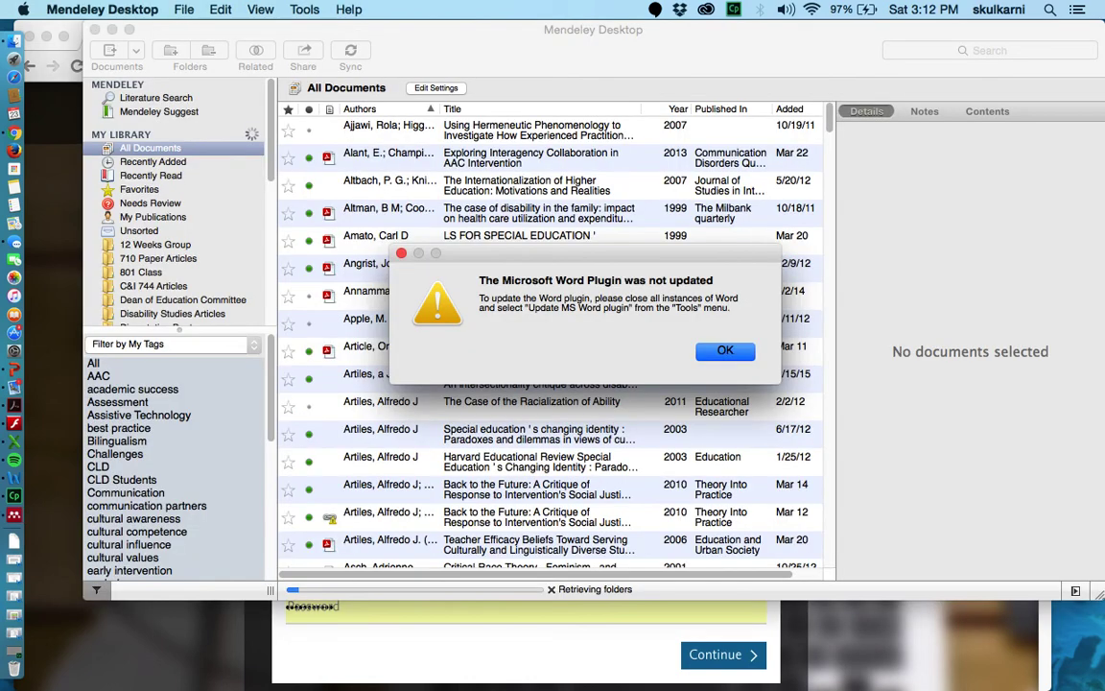
key(Return)
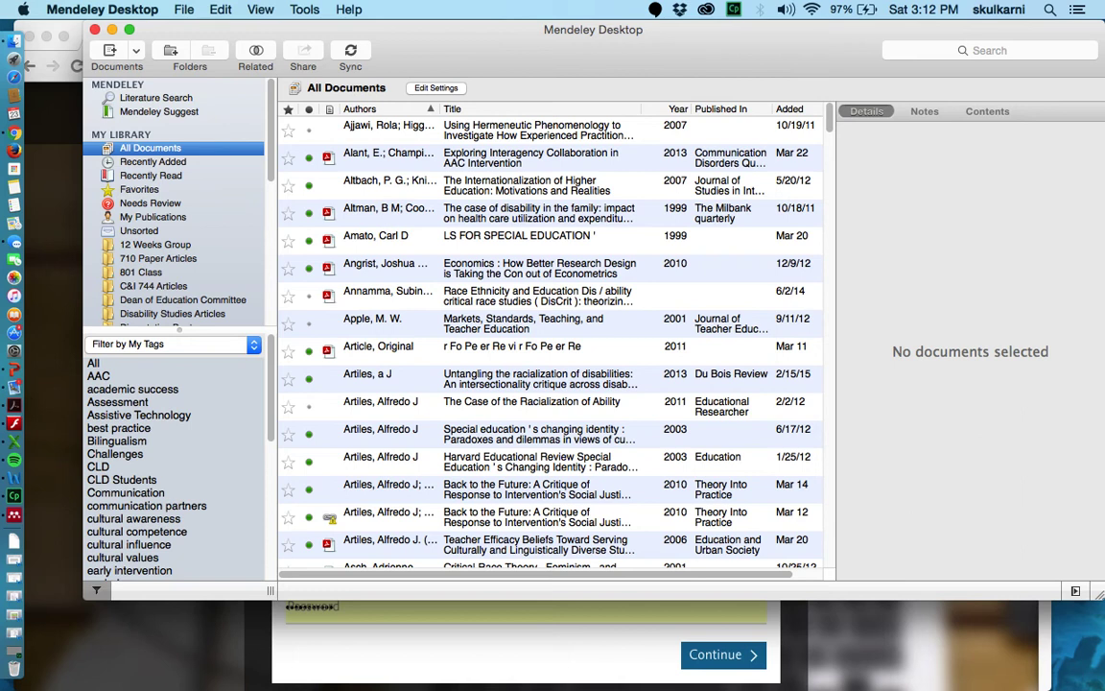
Clear the query in Literature Search and view the Mendeley Suggest page.
click(156, 97)
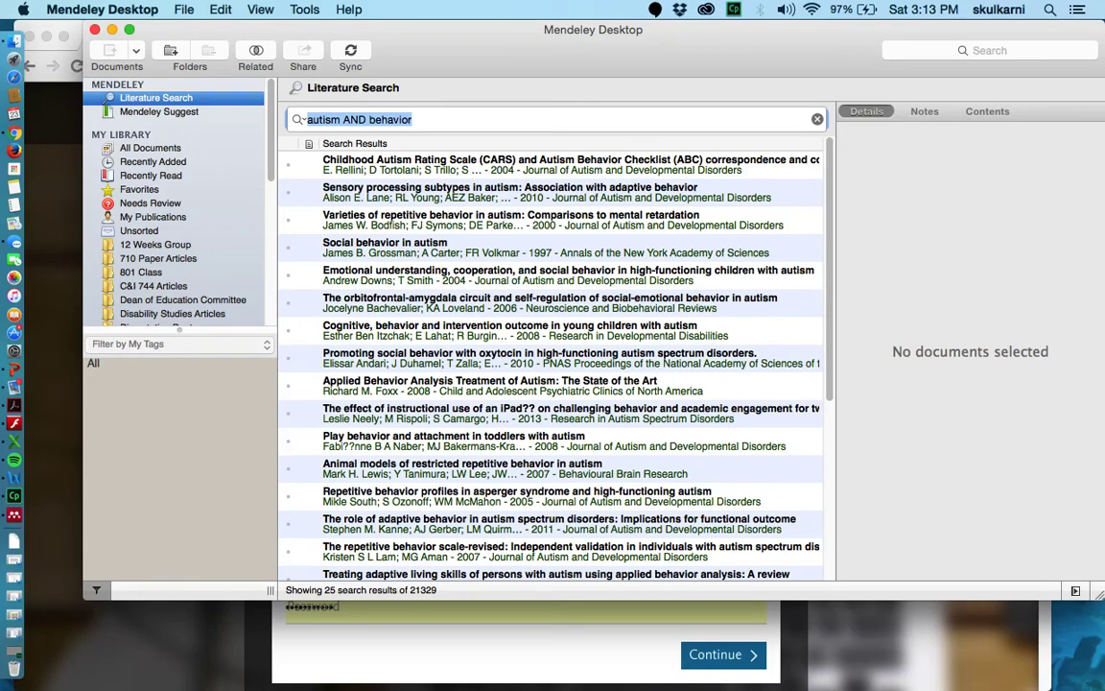
key(BackSpace)
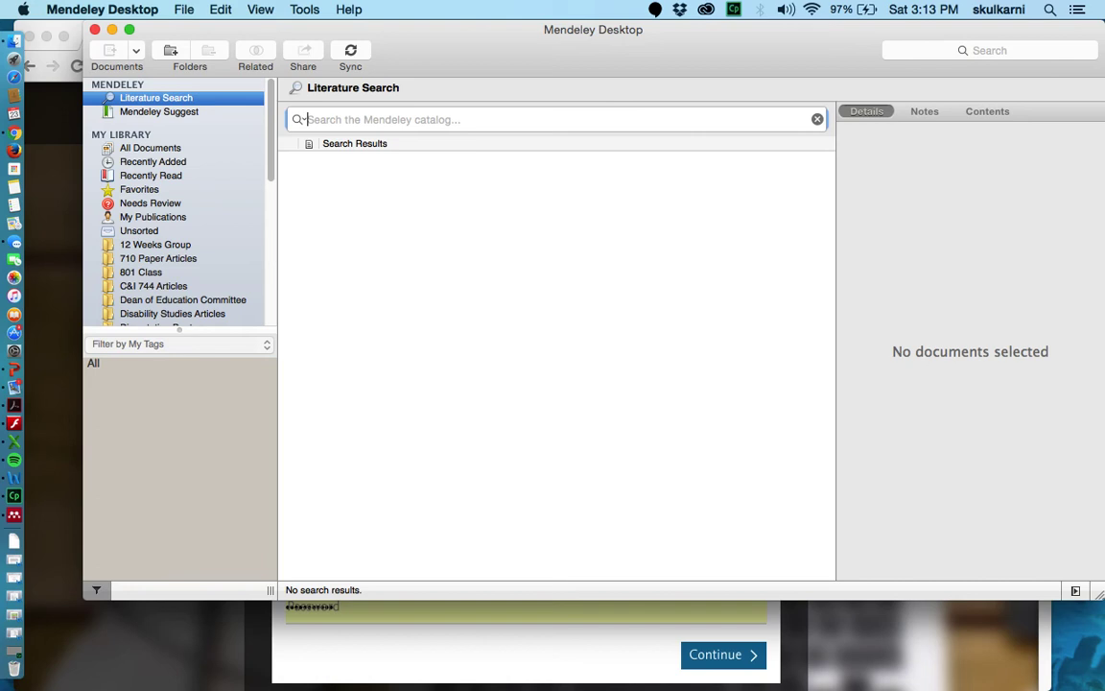
click(158, 112)
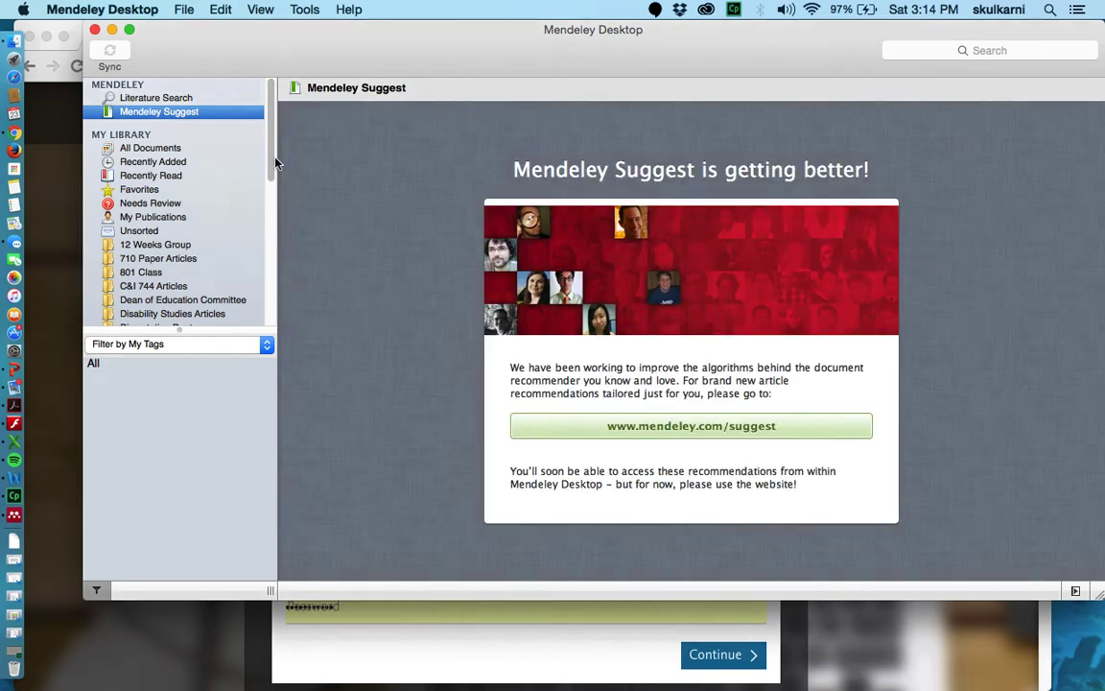
Open the Literature Review Attrition/Retention folder and view the options for adding documents.
drag(272, 161, 269, 223)
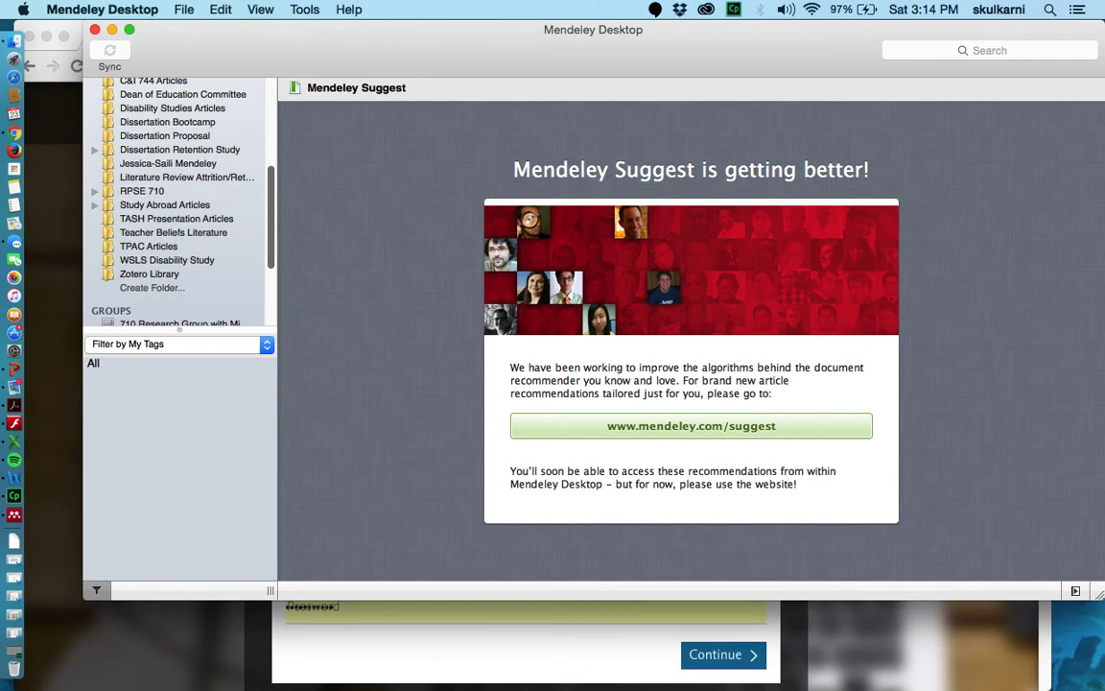
click(183, 177)
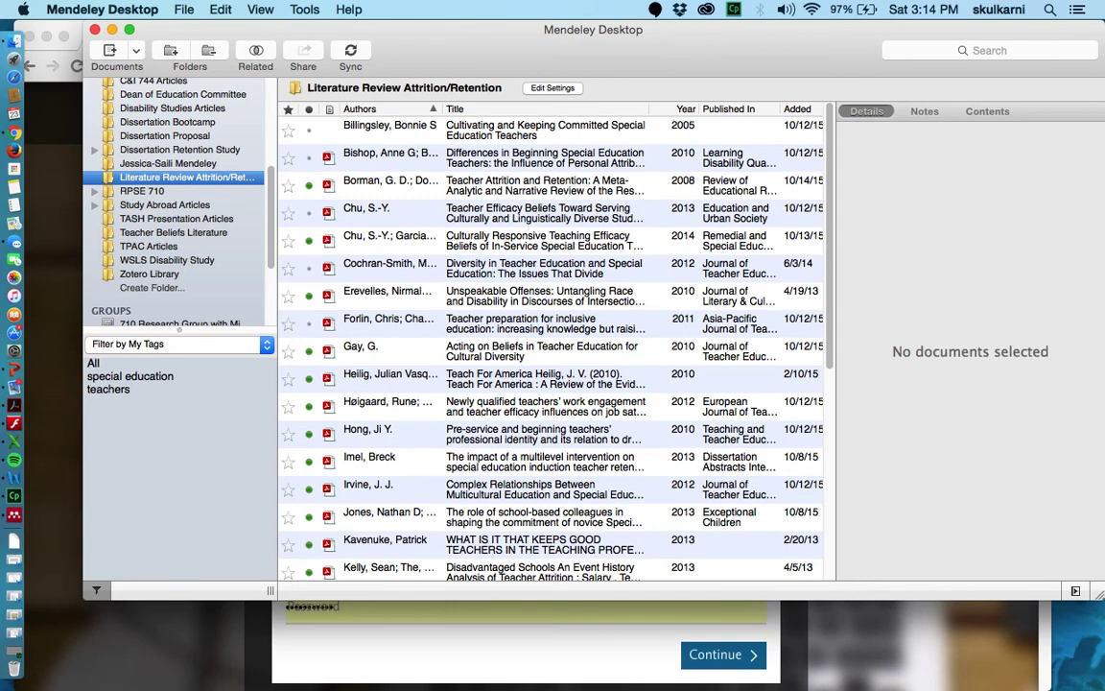
click(365, 108)
click(364, 108)
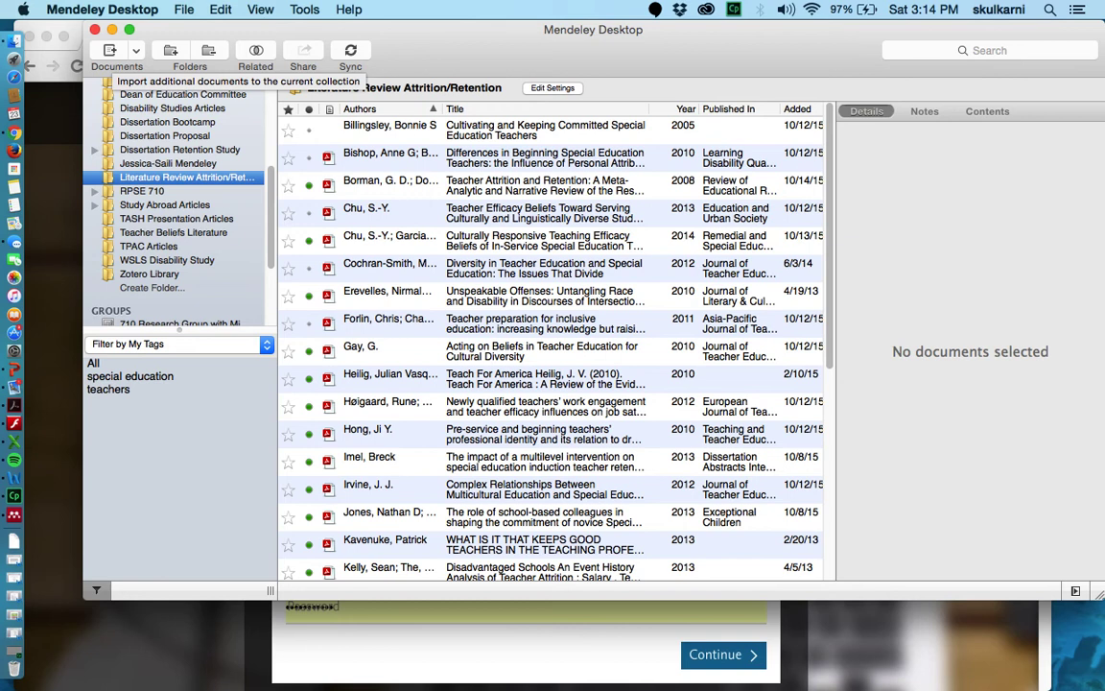
click(136, 50)
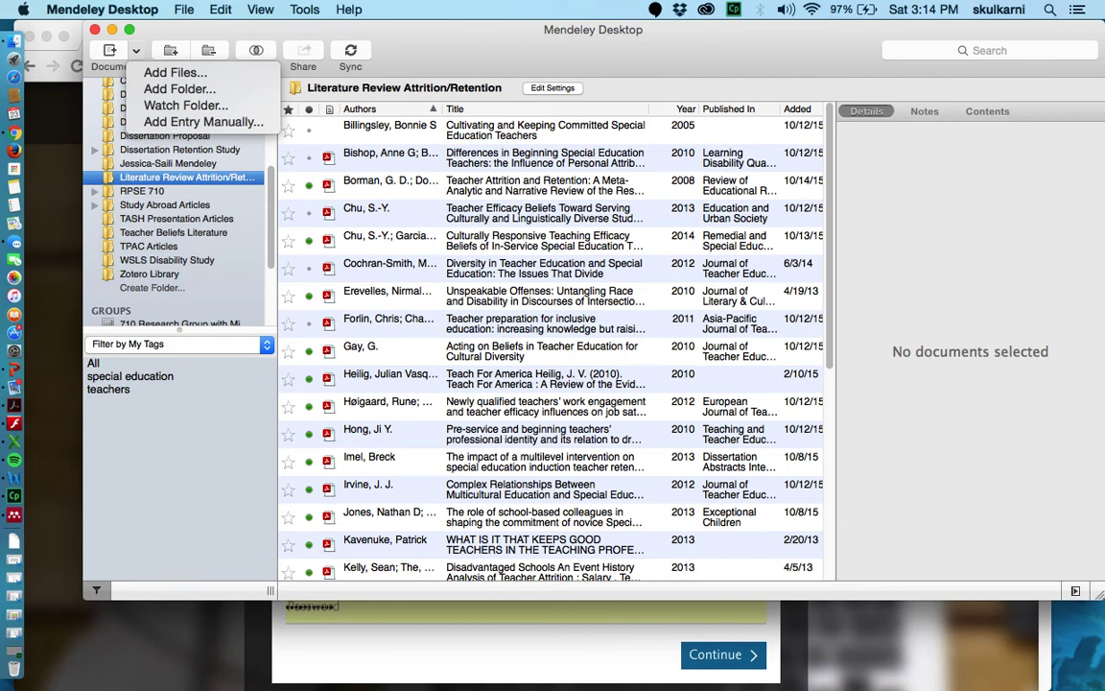
click(422, 188)
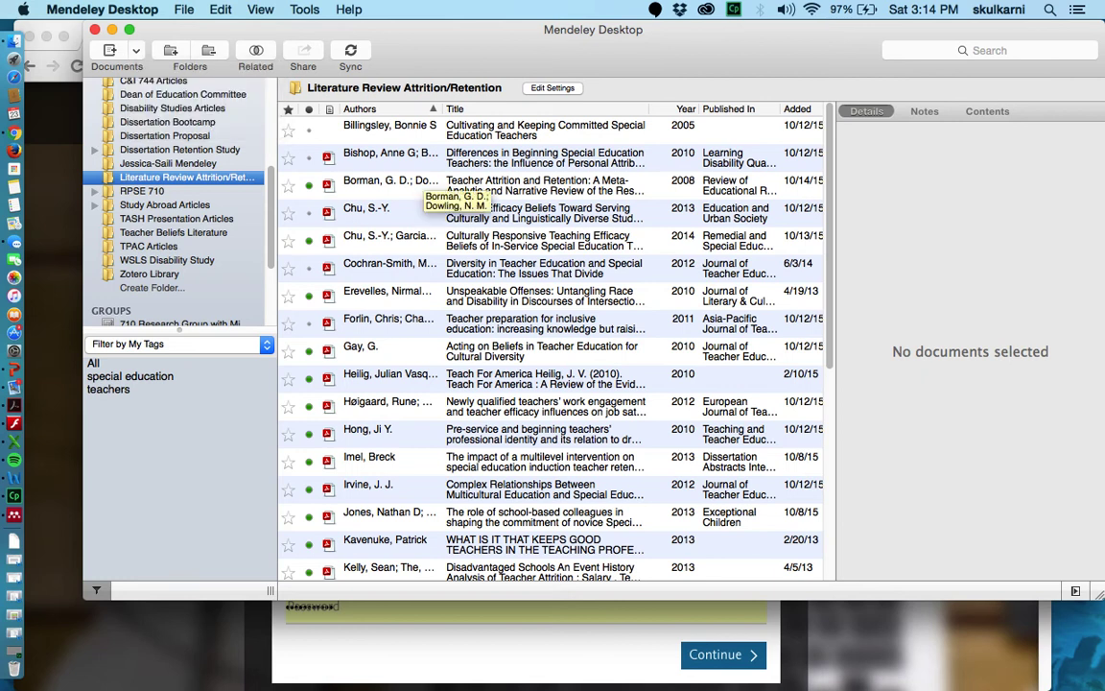
Show the details of the article "Differences in Beginning Special Education Teachers" and view the available plugin and importer tools.
click(403, 157)
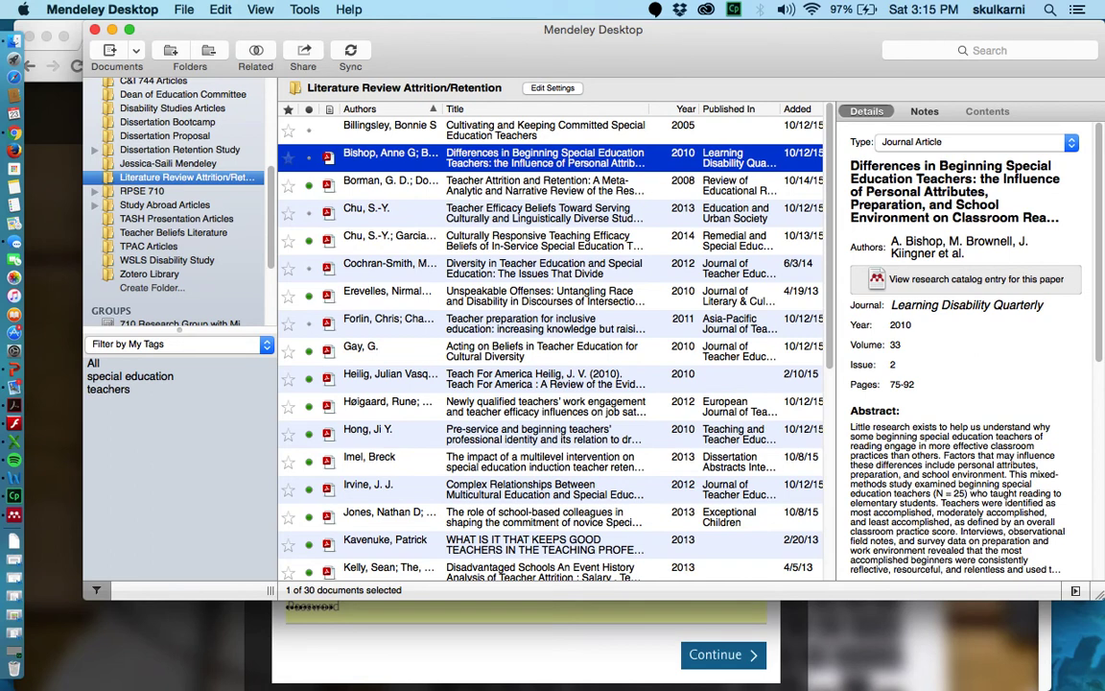
click(304, 9)
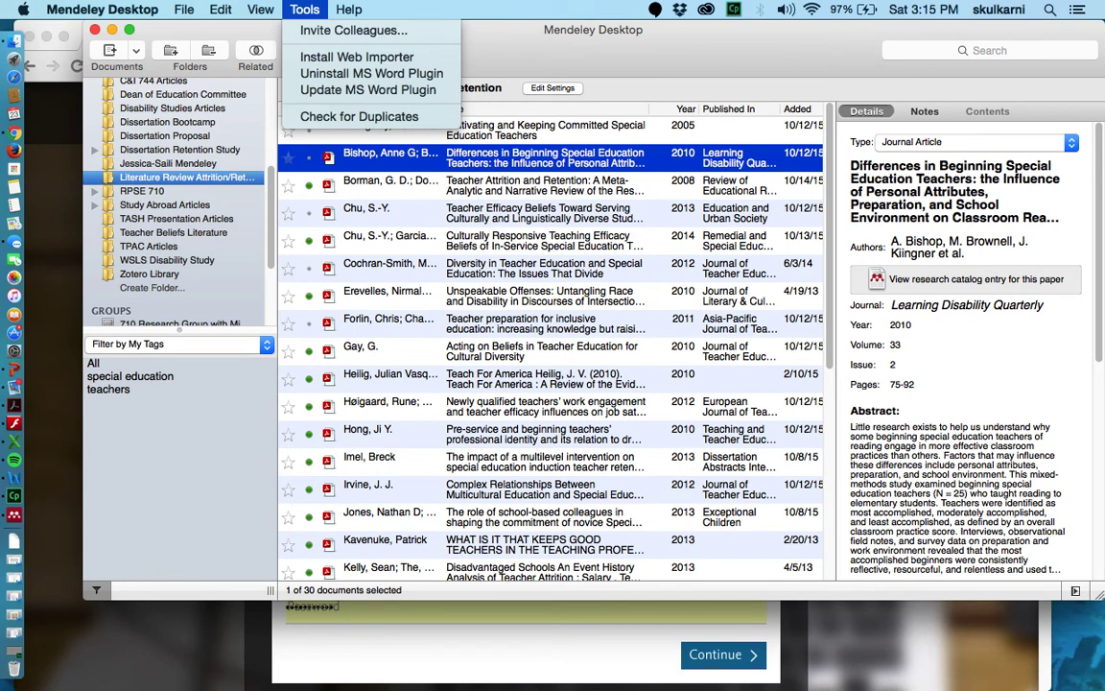
key(Escape)
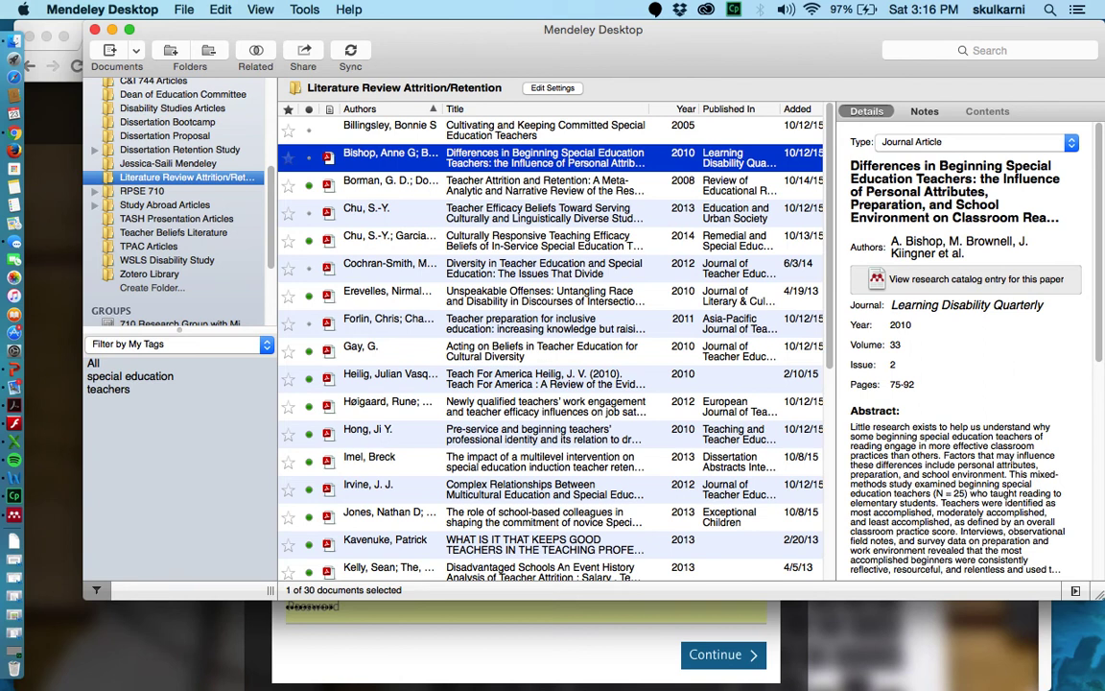
Open the PDF of the article "Differences in Beginning Special Education Teachers" for reading.
click(389, 129)
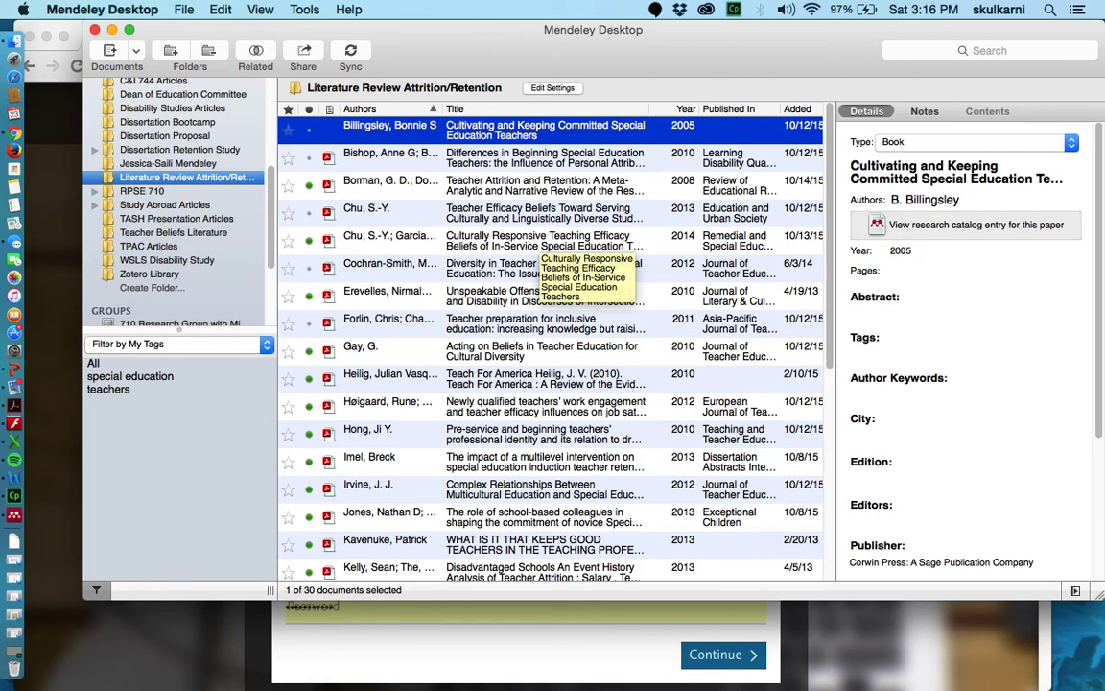
key(Down)
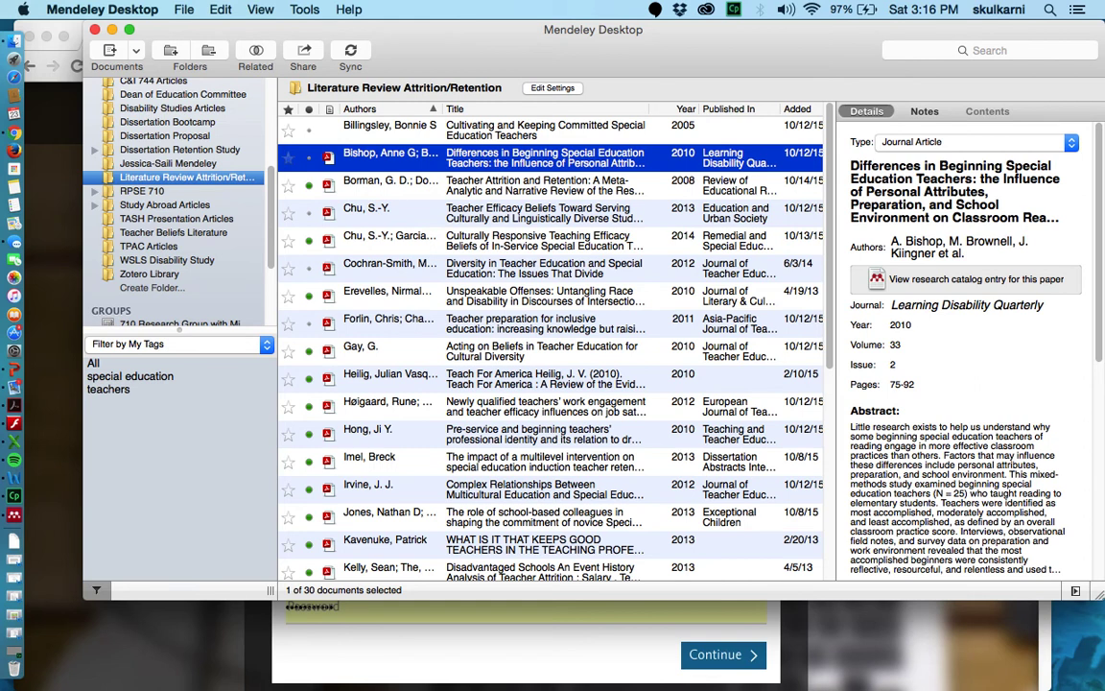
key(Return)
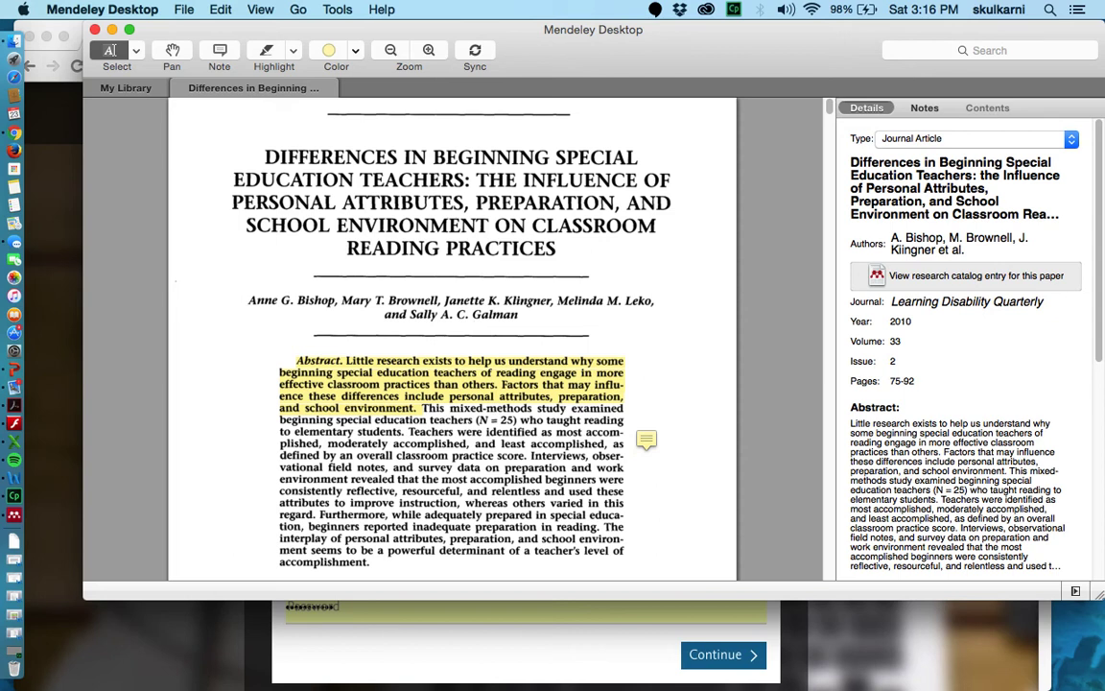
Set the annotation color to Blue and highlight the article's title through the line ending in "CLASSROOM".
click(355, 50)
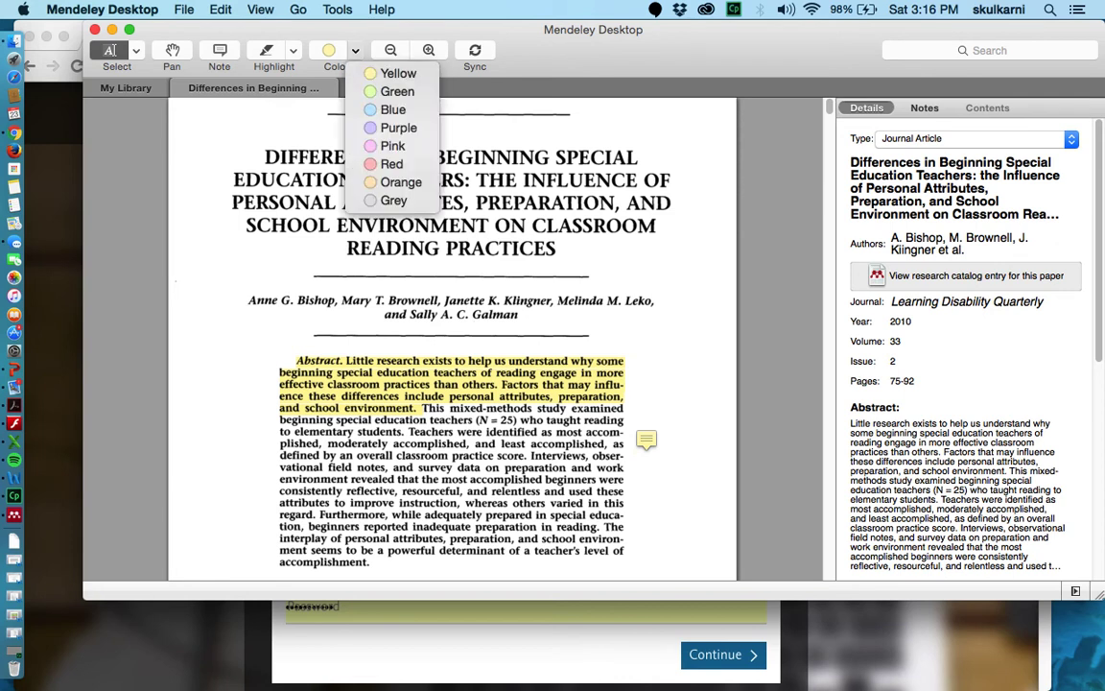
click(393, 109)
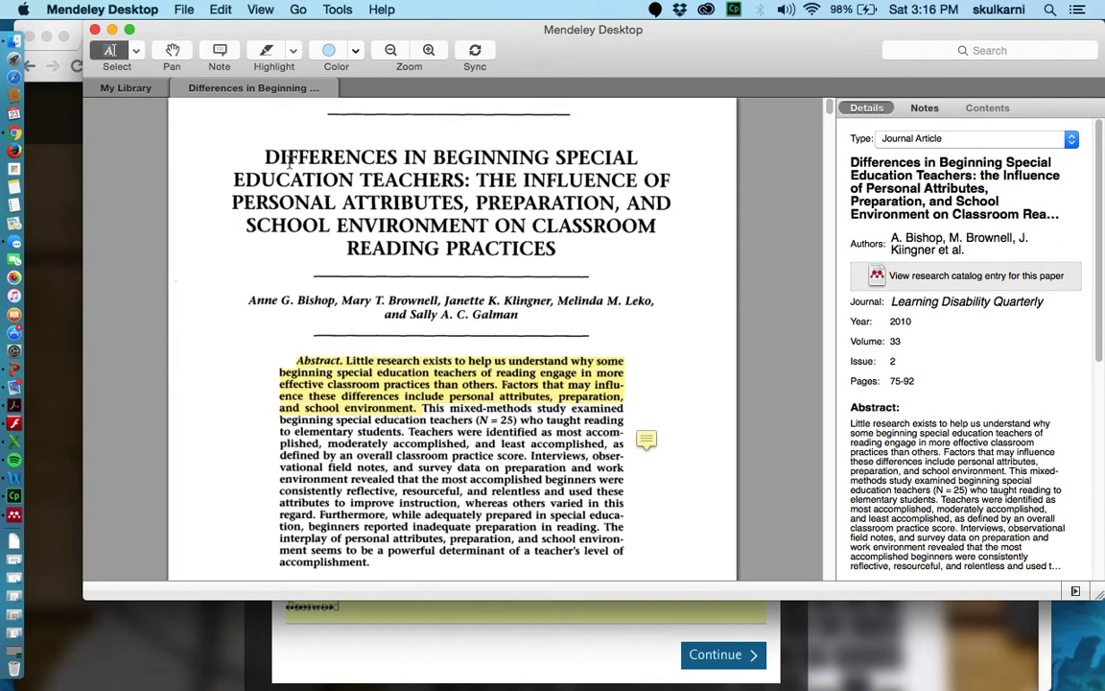
drag(368, 157, 496, 292)
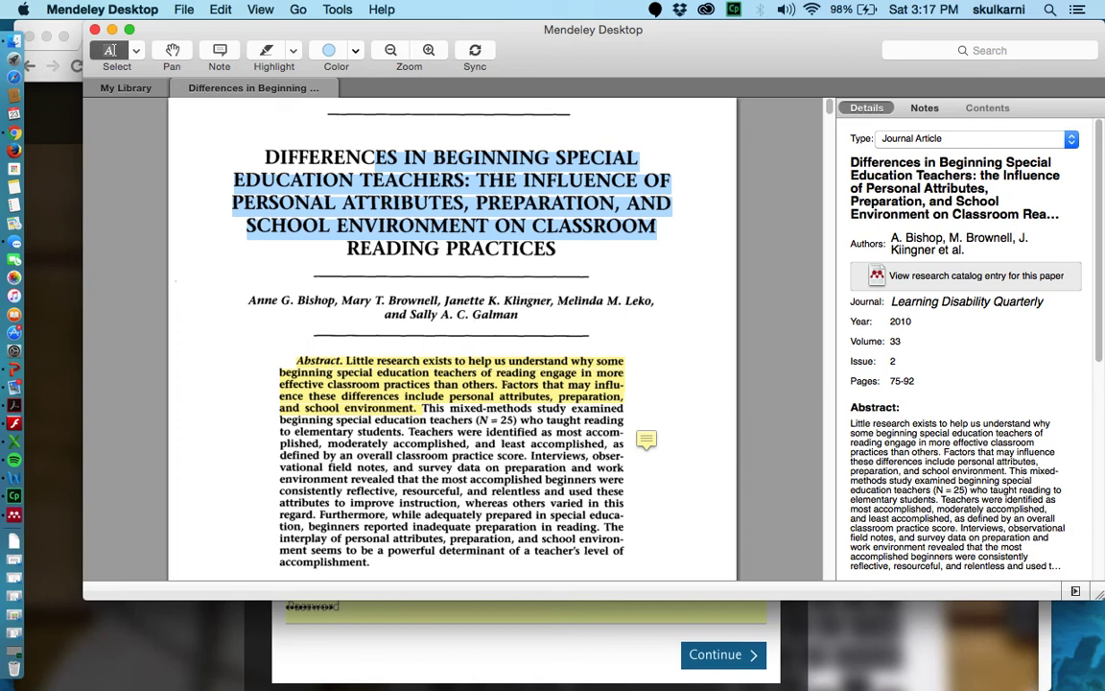
Add a blue note reading "Remember this page" beside the article title and show the document's list of private annotations.
click(219, 50)
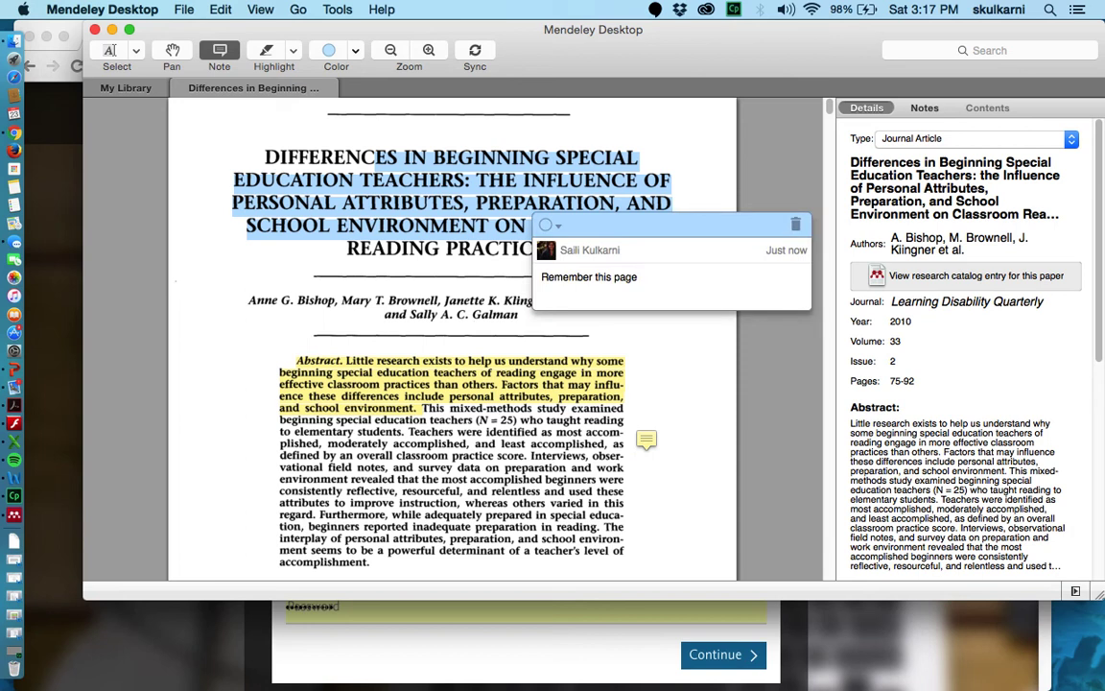
key(Escape)
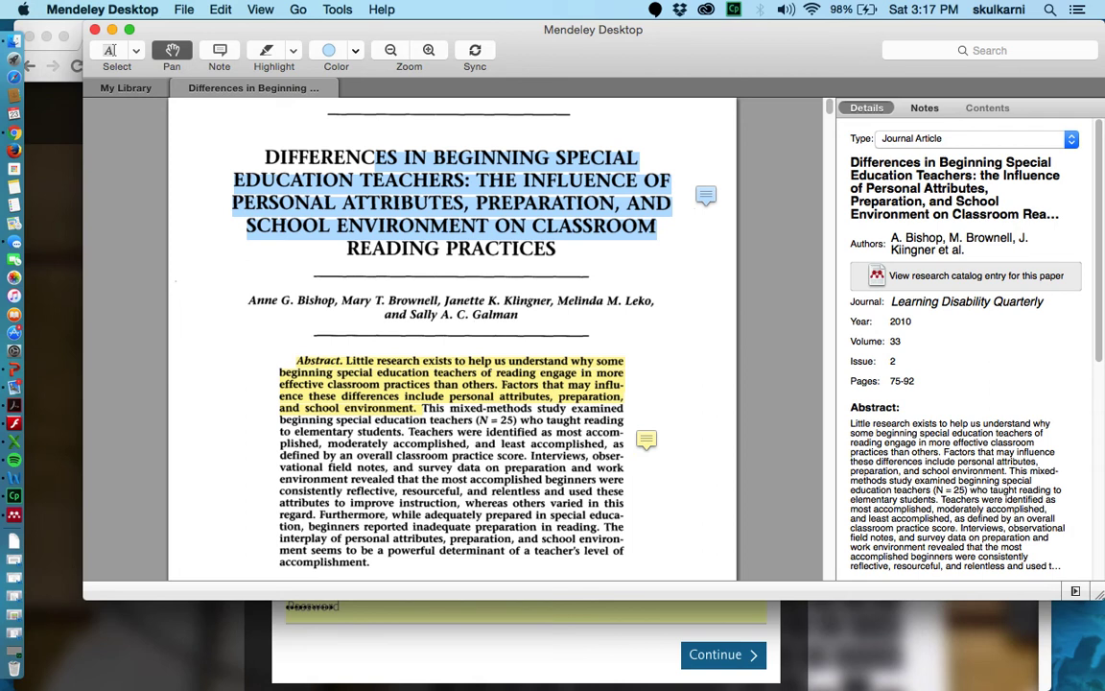
click(924, 107)
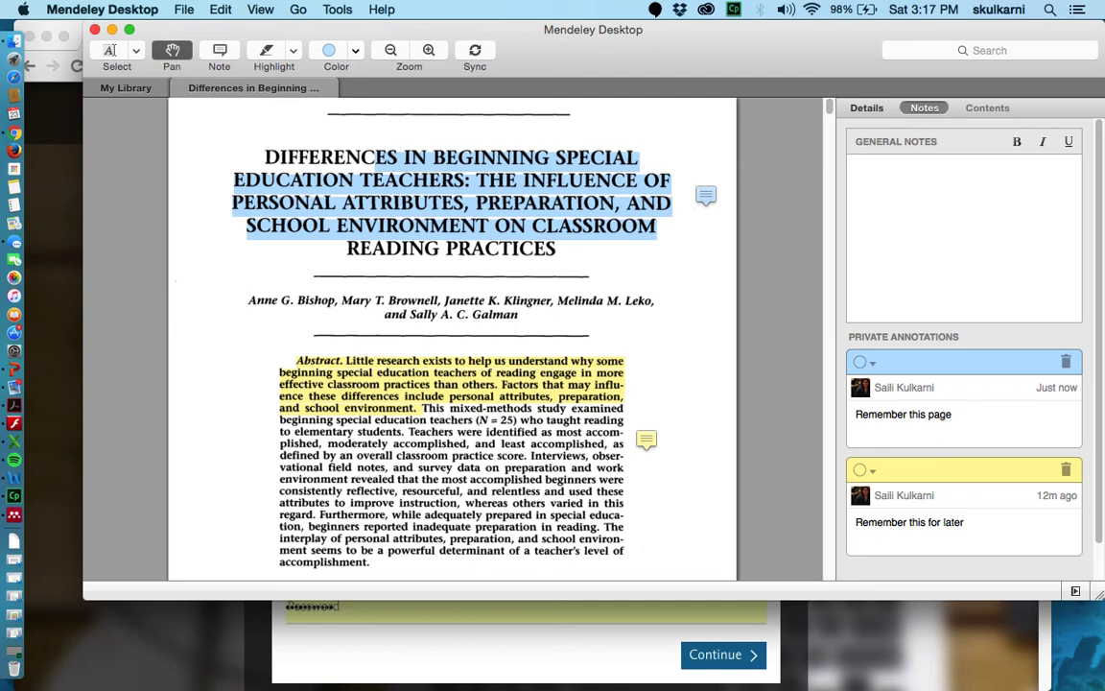
Return to the library and set the tags of "Differences in Beginning Special Education Teachers" to "teaching; special education; attrition".
mouse_move(184, 88)
click(185, 88)
scroll(964, 336, down, 5)
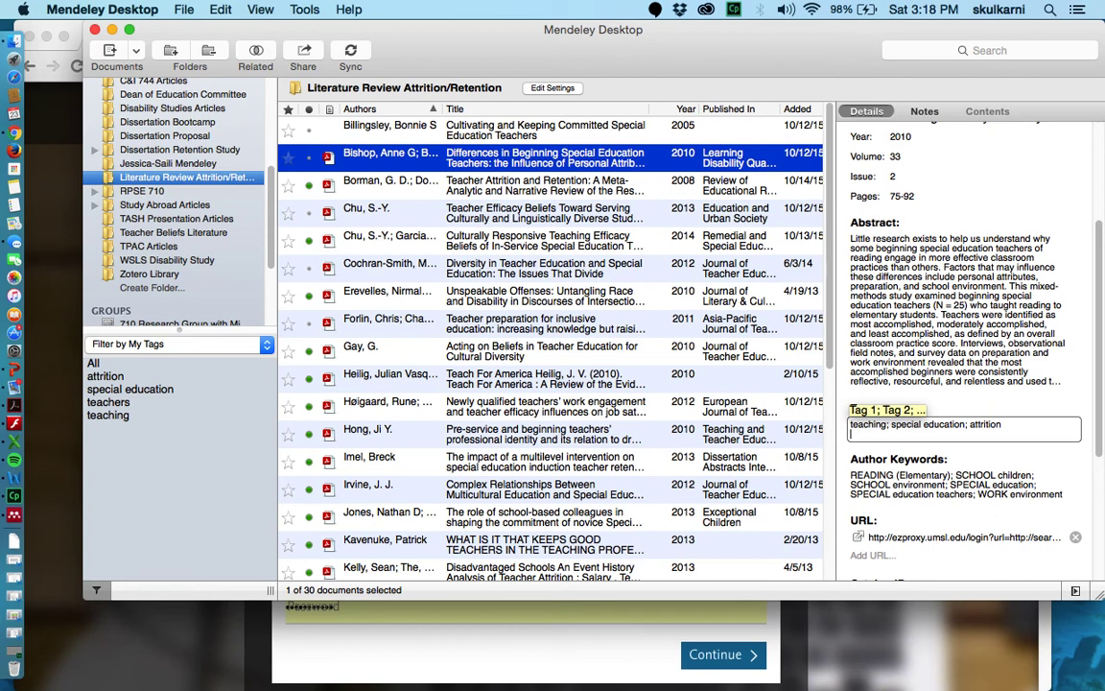
key(Return)
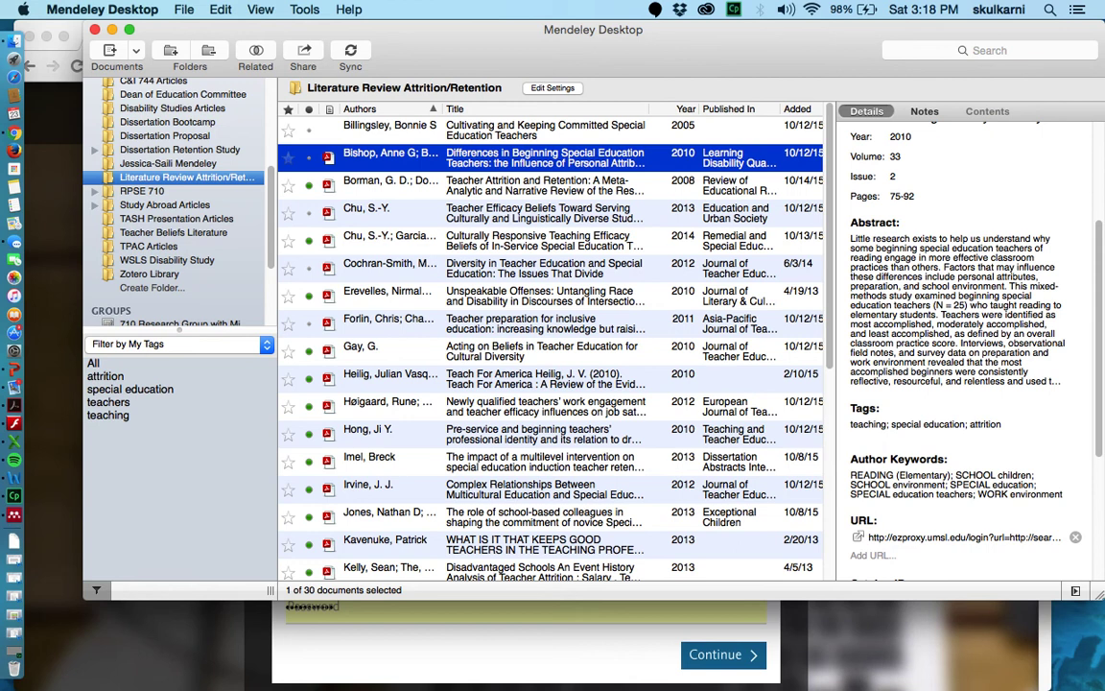
Filter the Literature Review Attrition/Retention folder by the tag "attrition", and restore the list to all tags.
click(106, 376)
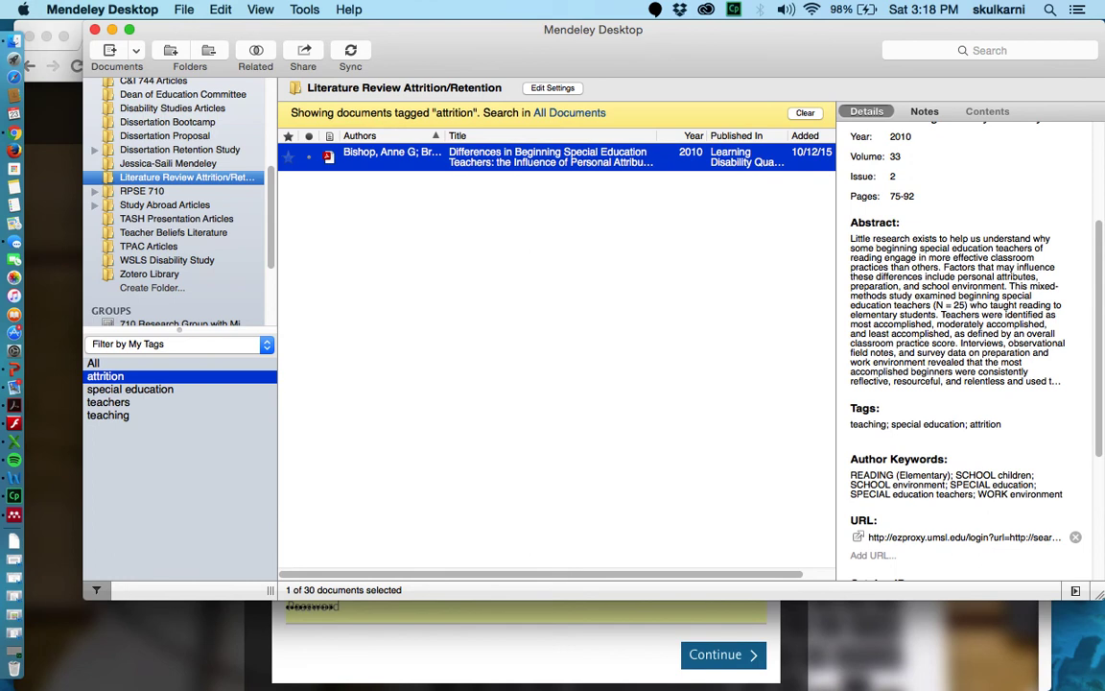
click(93, 363)
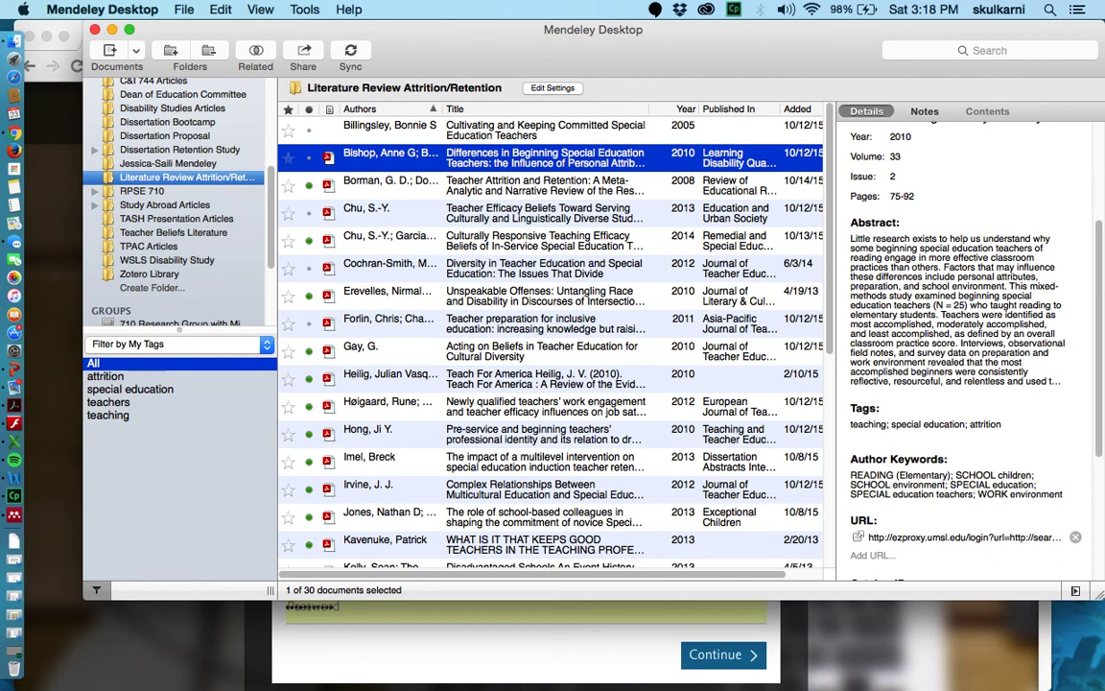
Open the CLD and AAC Family Specific folder in the GWIE Title IX group and view its documents and discussion overview.
scroll(173, 192, down, 5)
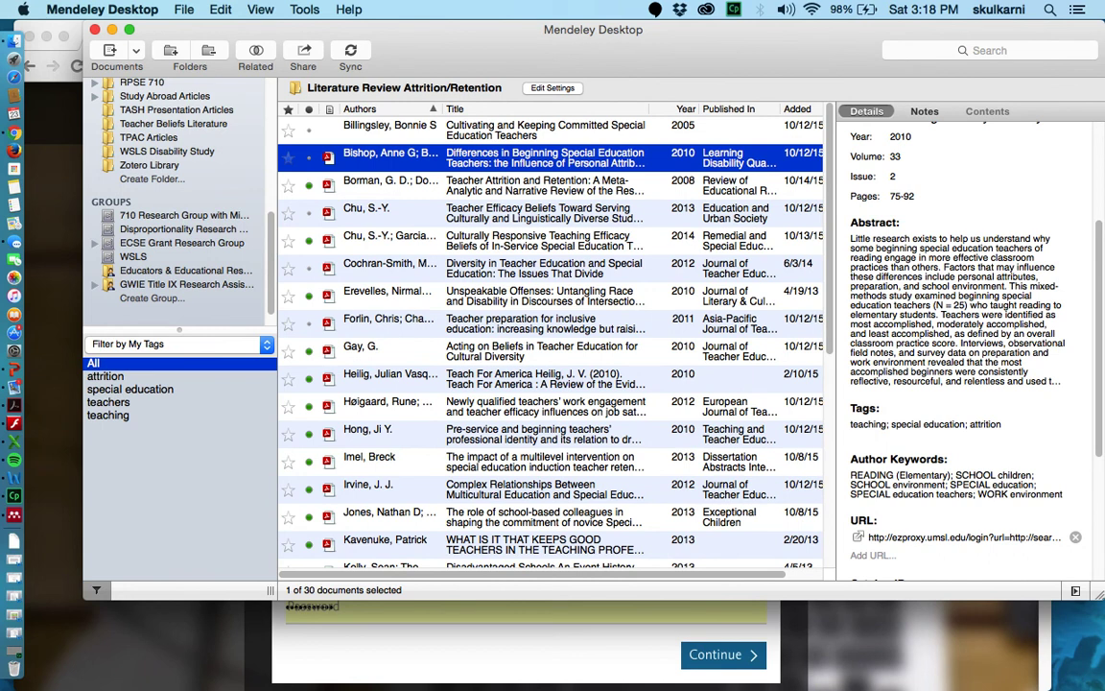
click(95, 284)
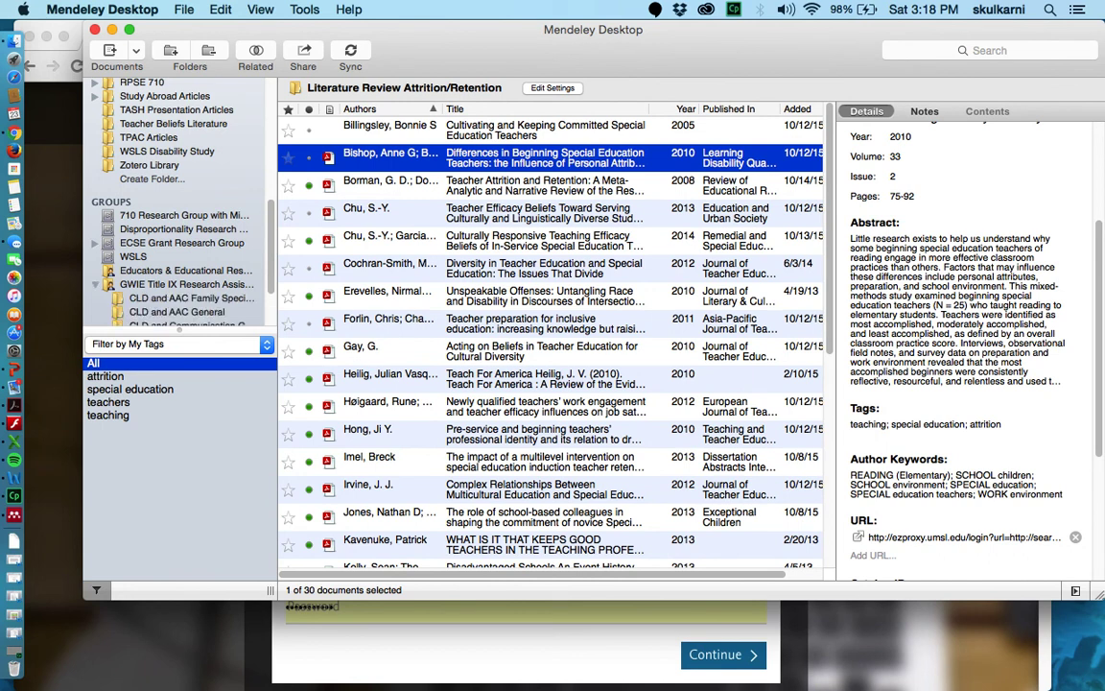
scroll(177, 202, down, 3)
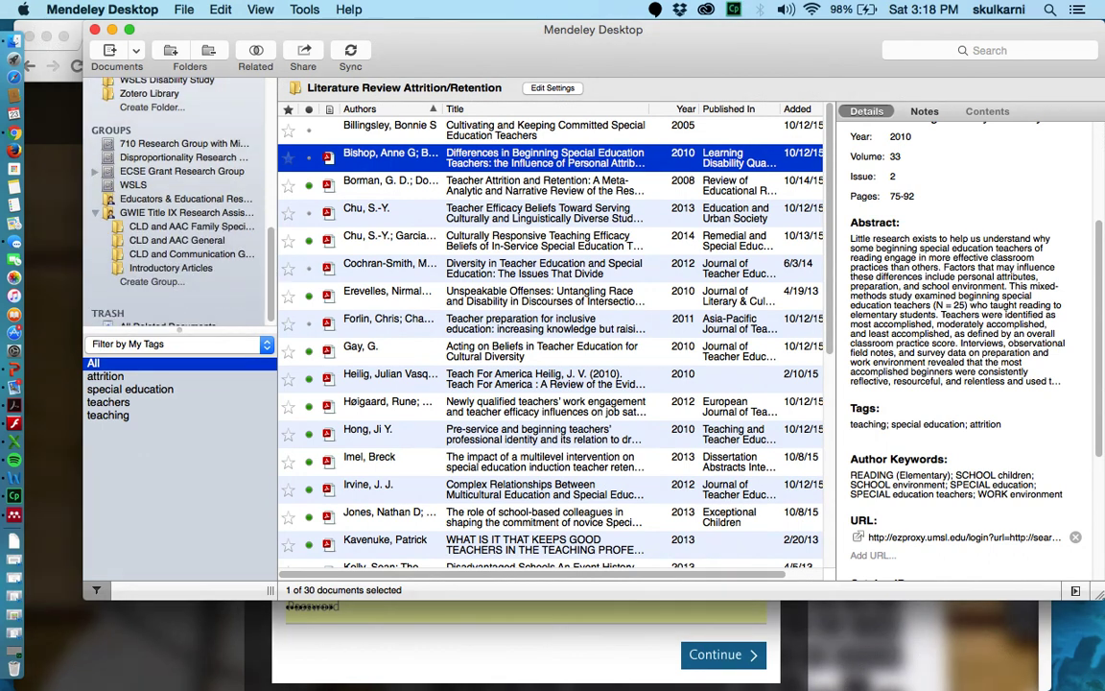
click(191, 226)
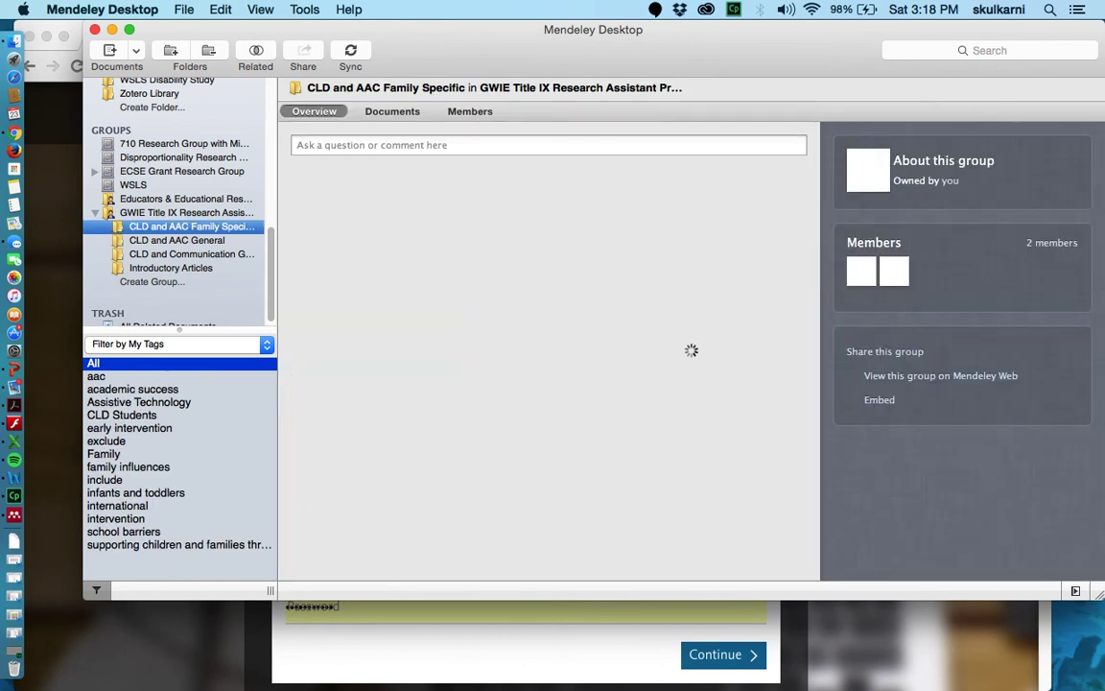
click(392, 111)
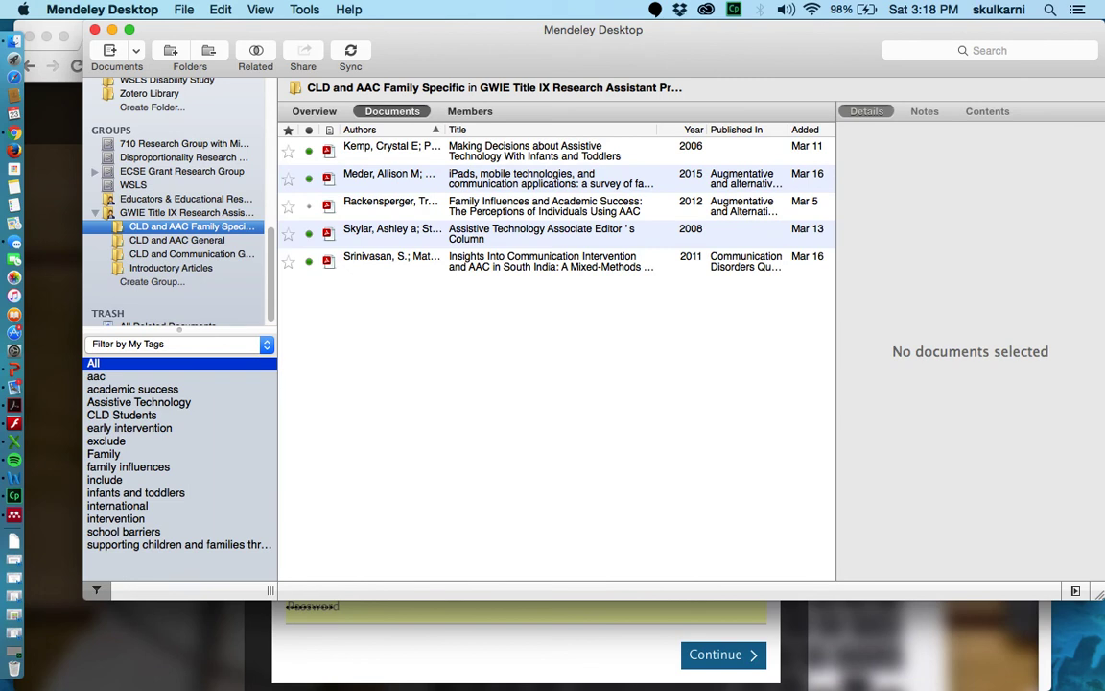
click(315, 111)
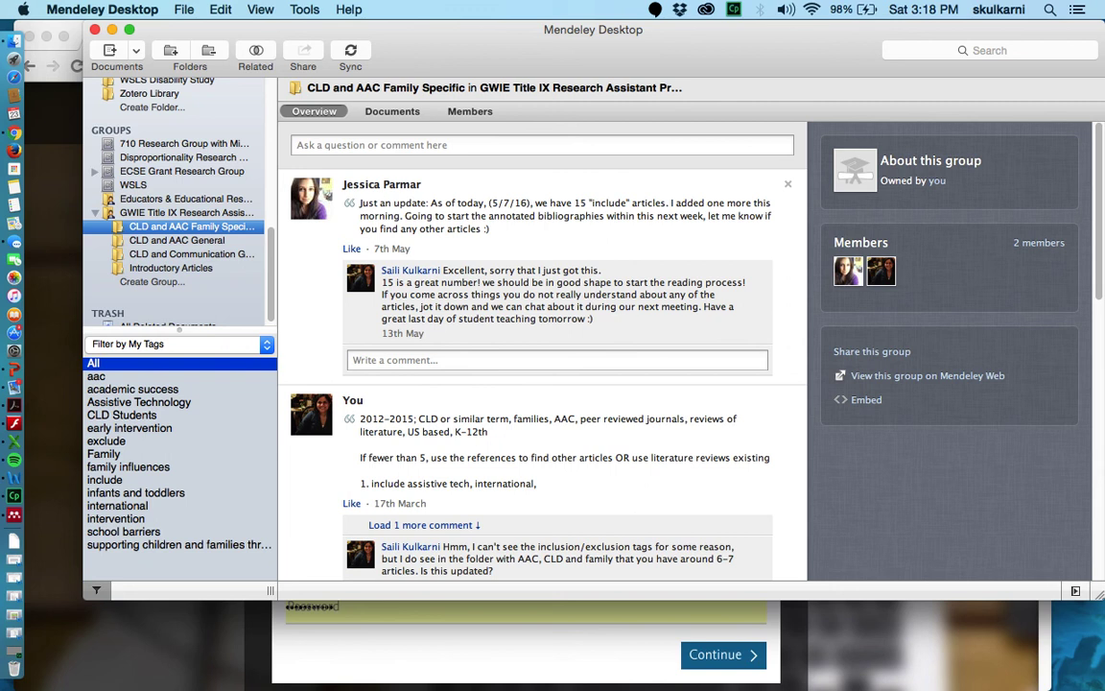
click(392, 112)
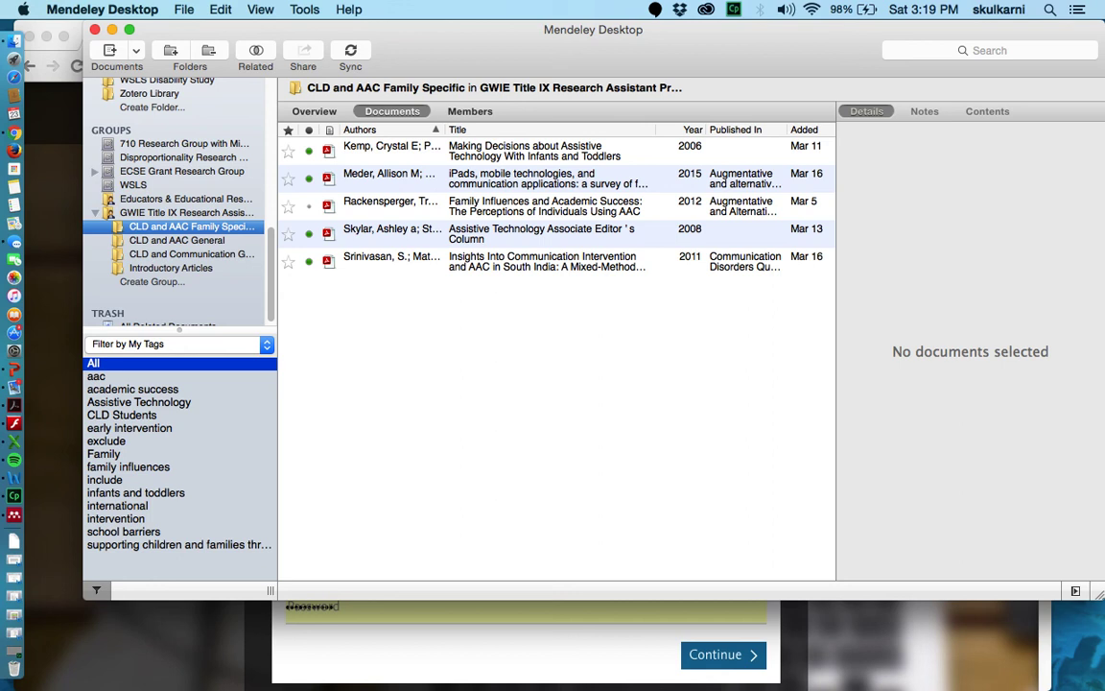
In the Literature Review Attrition/Retention folder, mark "Cultivating and Keeping Committed Special Education Teachers" as unread and favorite the two articles listed below it.
scroll(272, 190, up, 5)
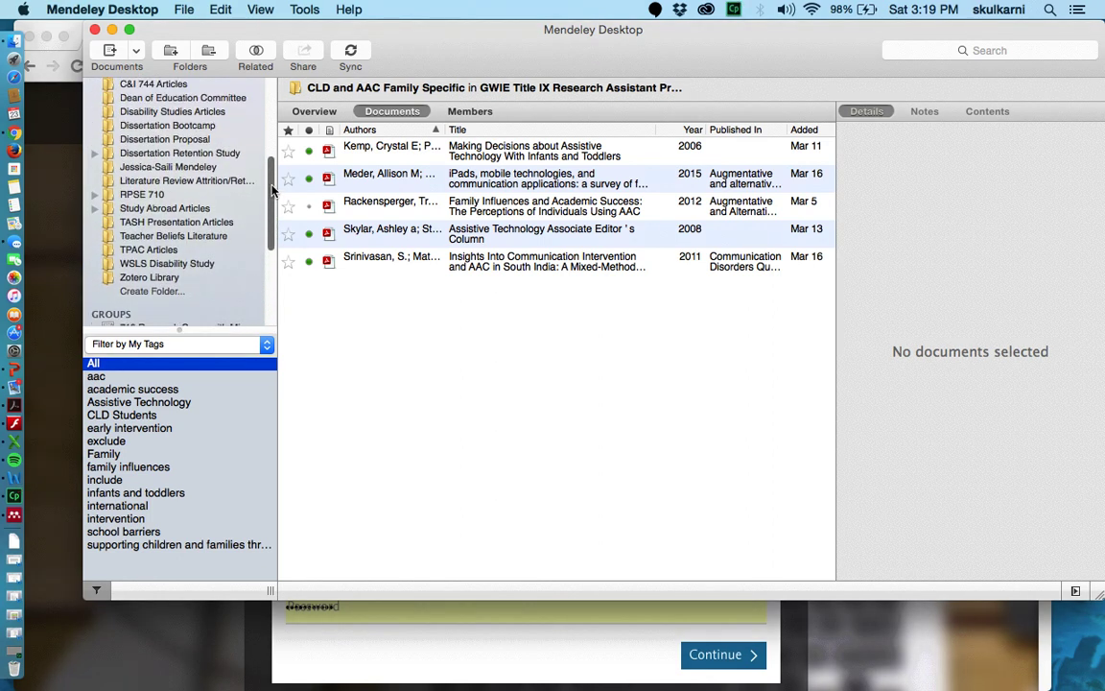
scroll(273, 190, up, 5)
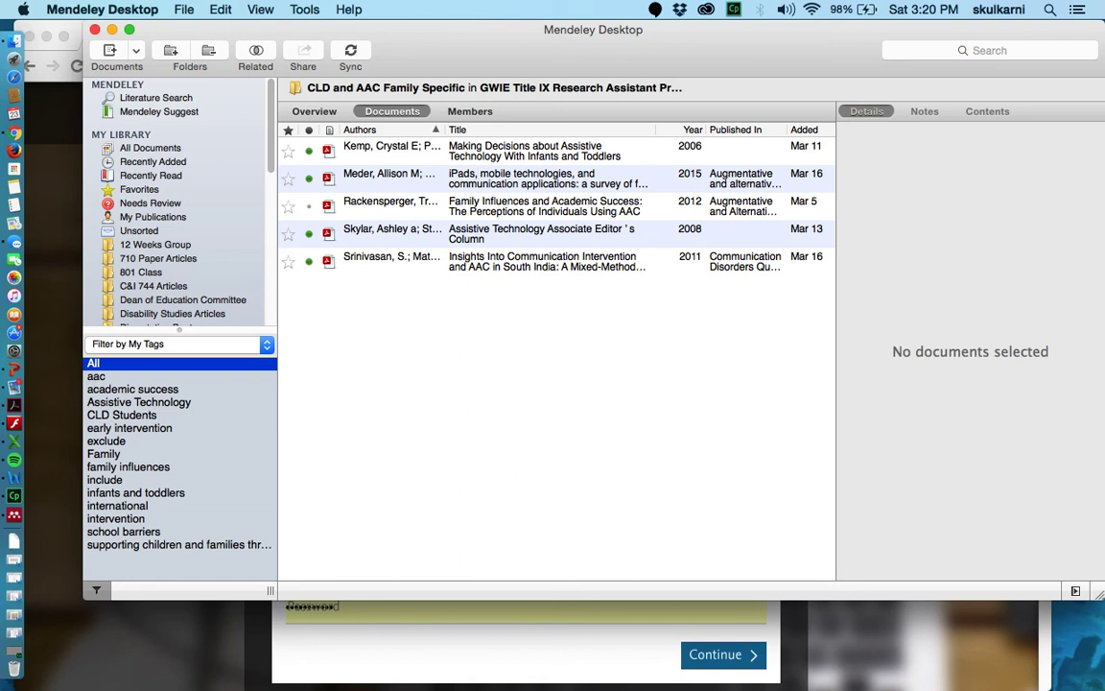
scroll(177, 201, down, 3)
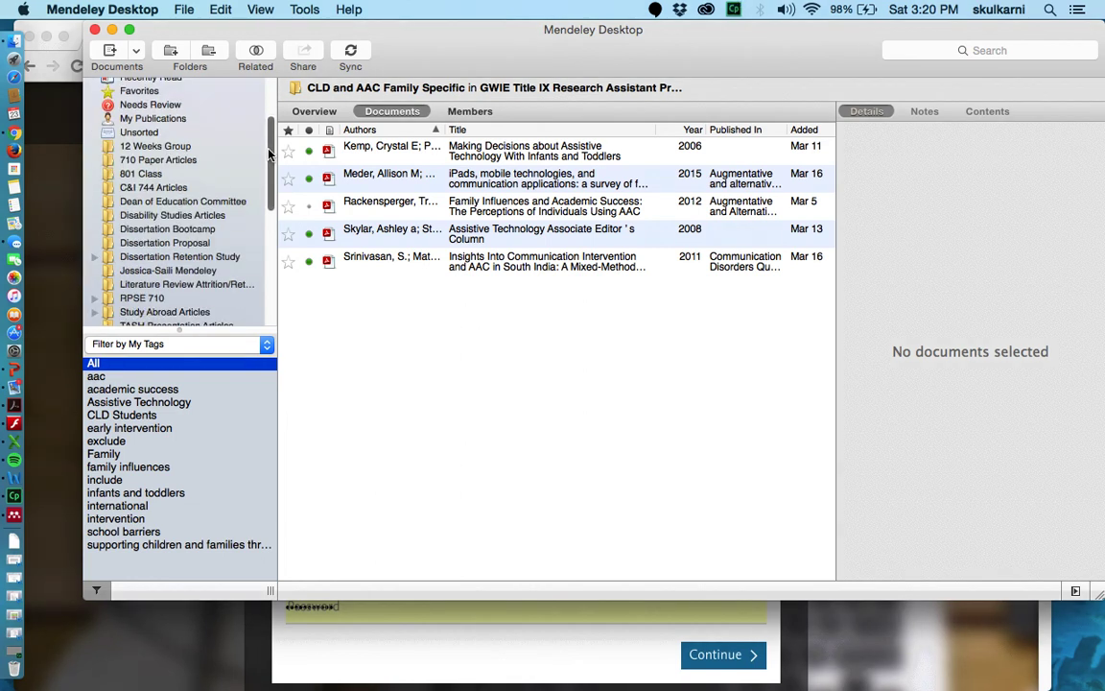
click(187, 284)
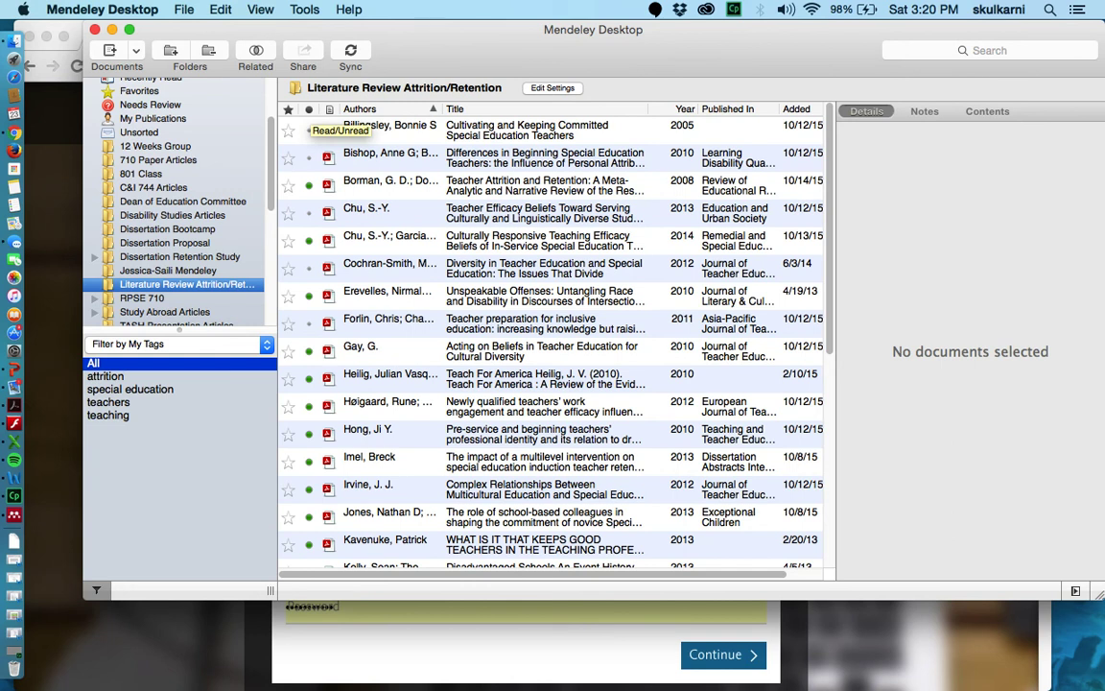
click(309, 130)
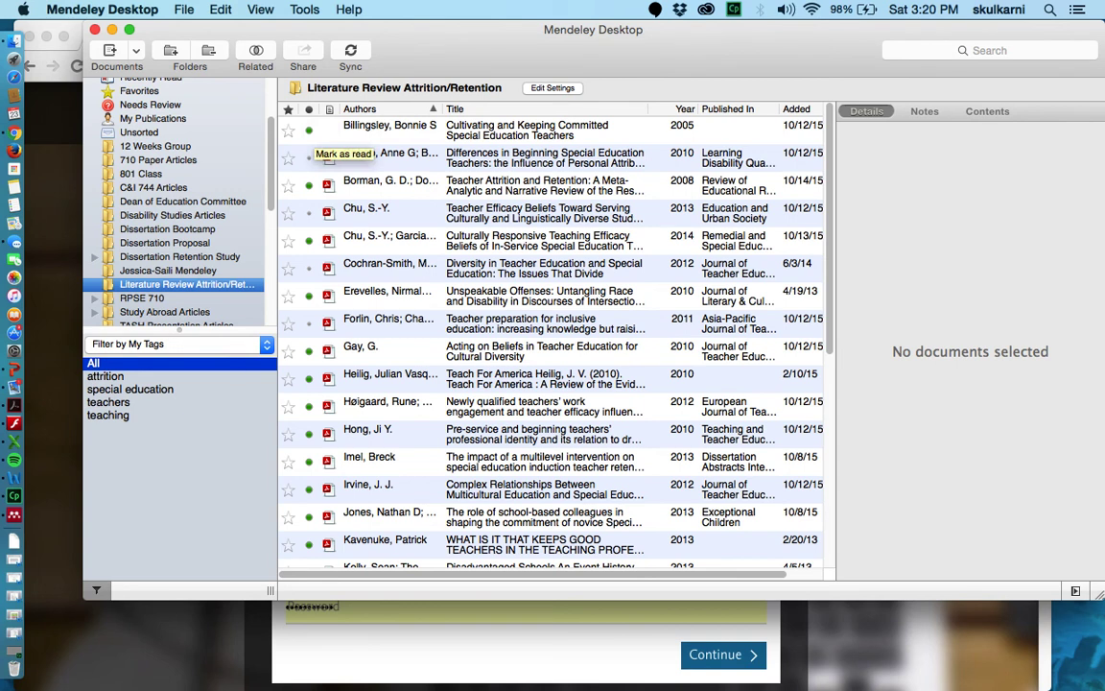
click(288, 158)
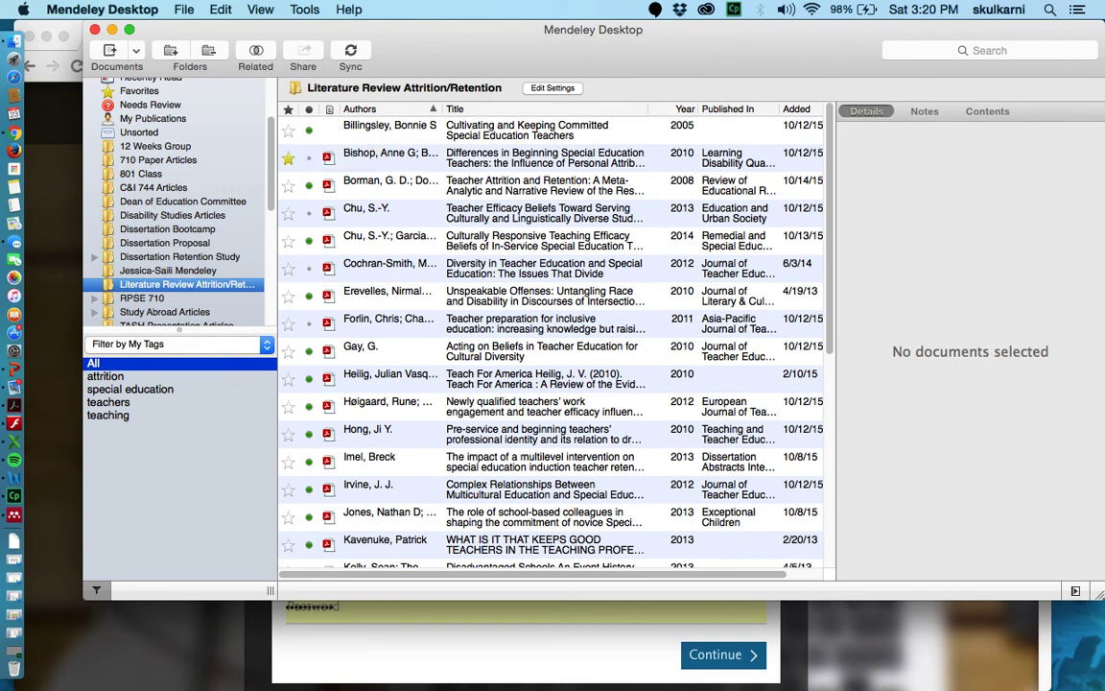
click(288, 186)
Select the article "Cultivating and Keeping Committed Special Education Teachers" and show its notes.
click(384, 130)
click(924, 112)
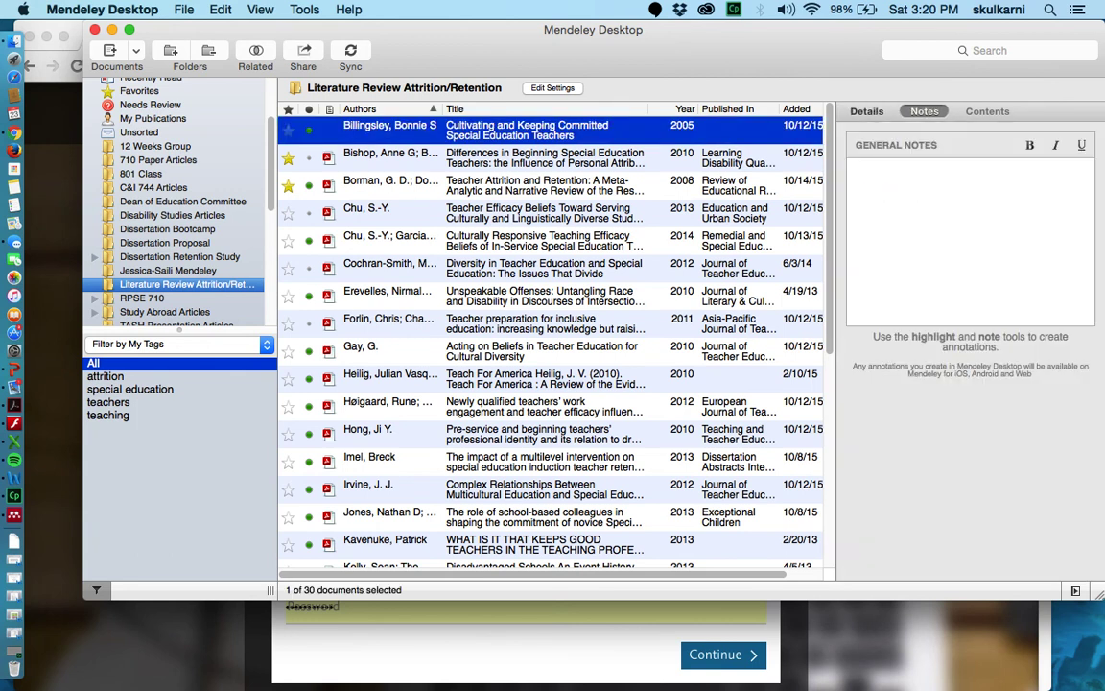